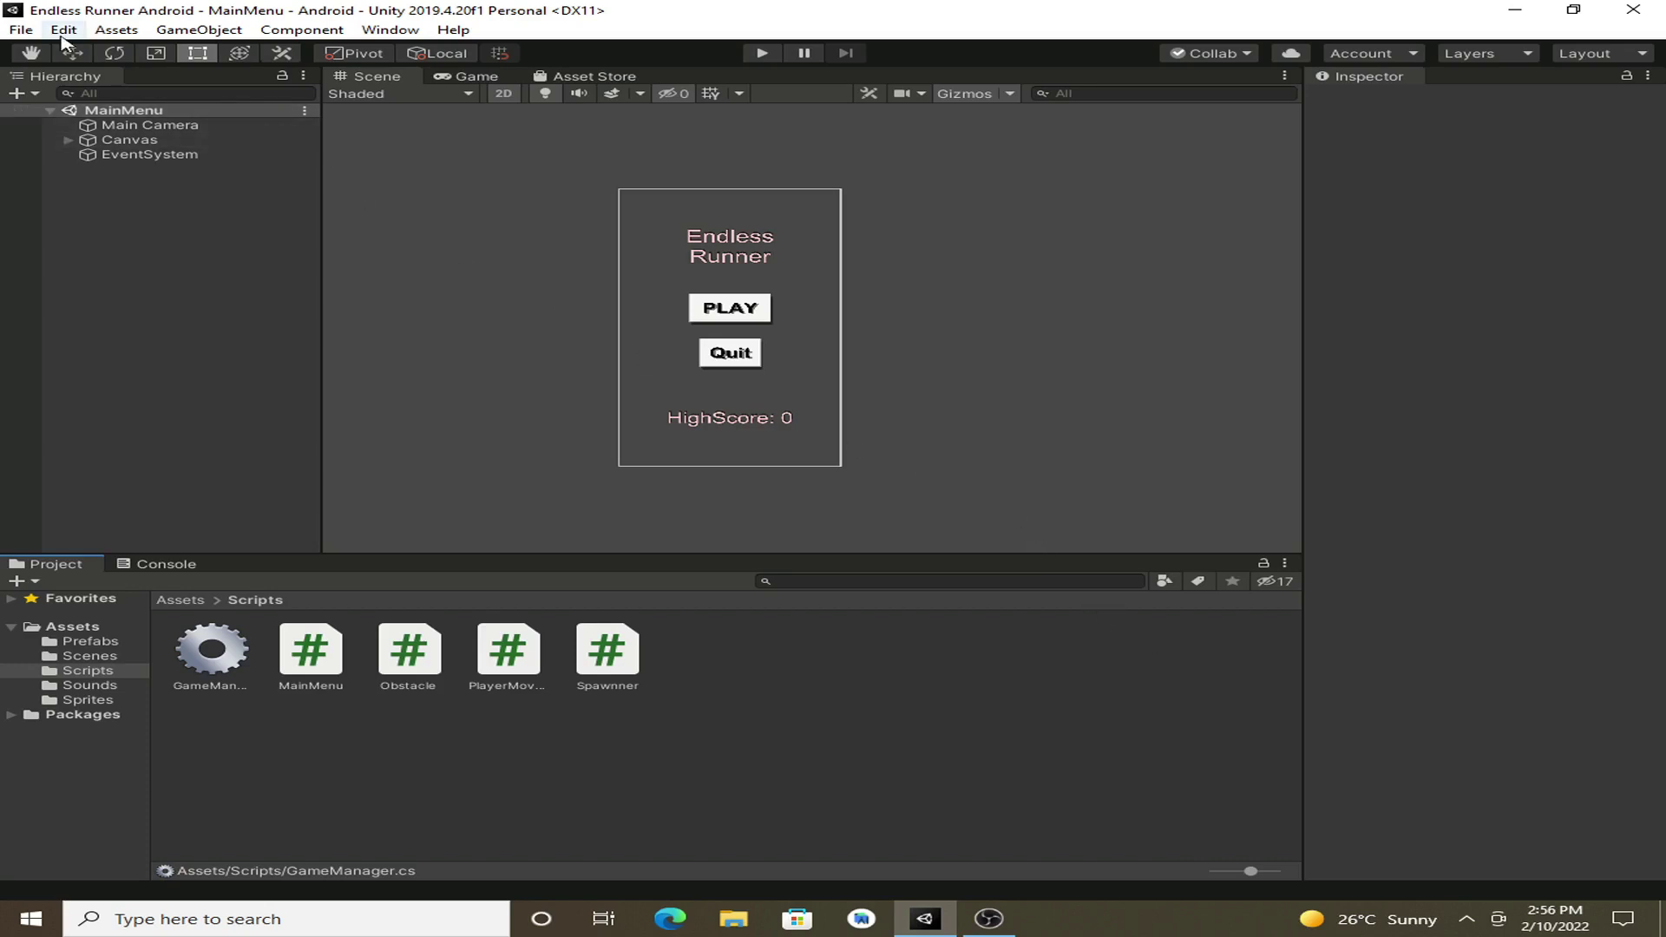
Step: Open Build Settings and go to the Android Player Settings in Project Settings
{"action": "left_click", "coordinate": [23, 31]}
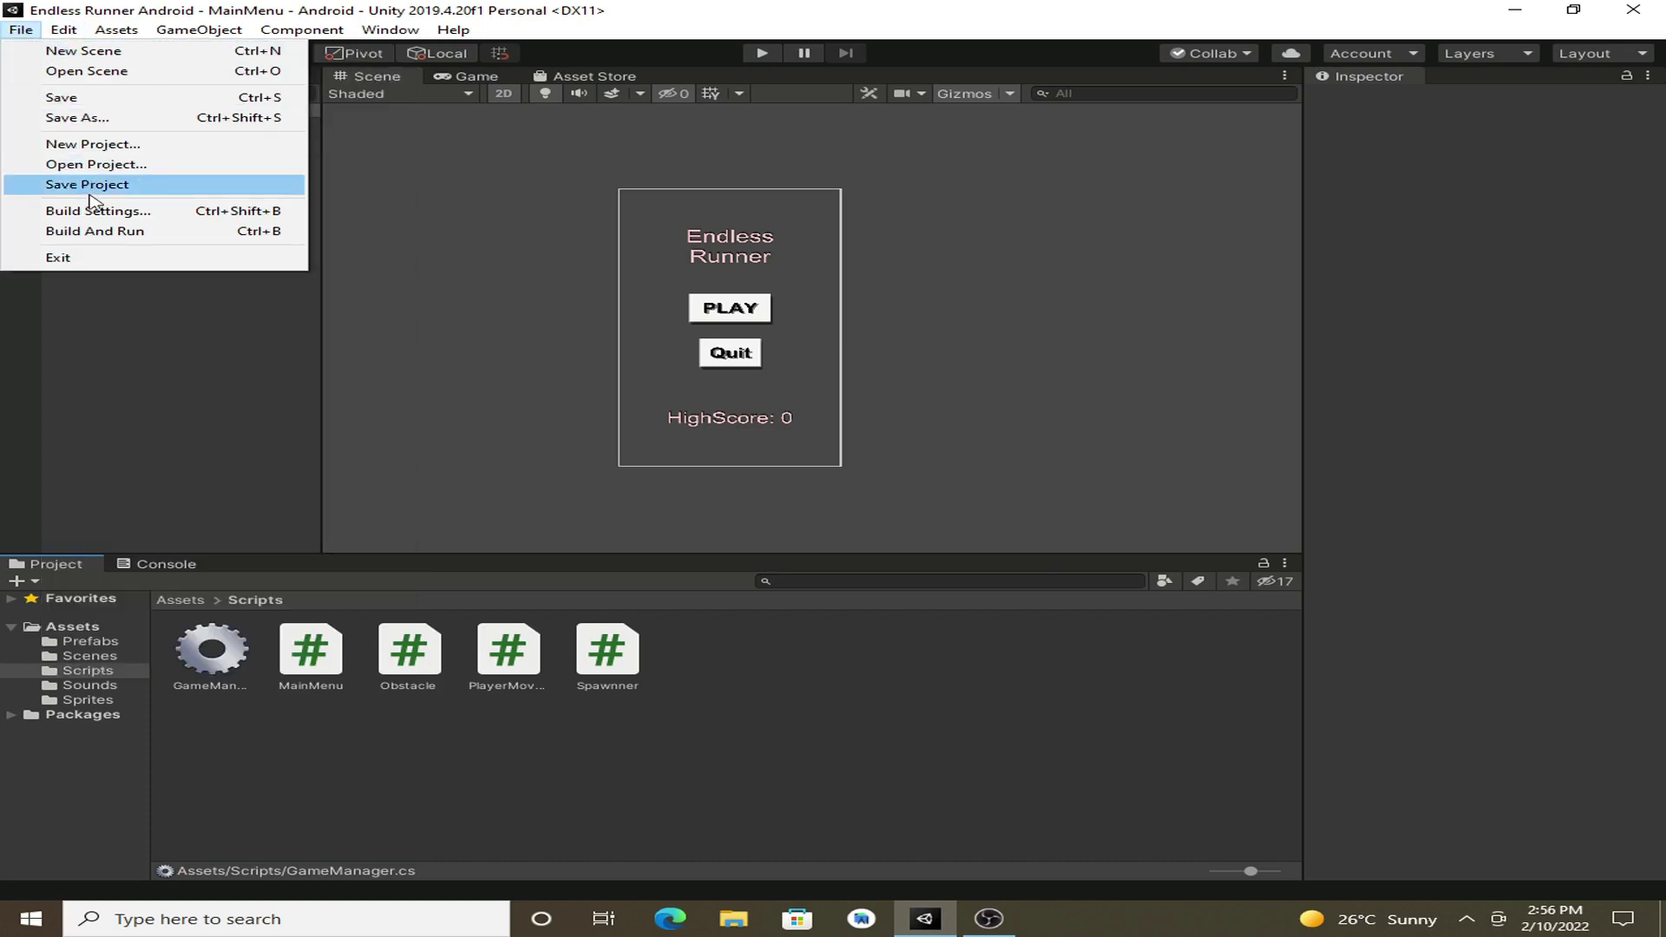
{"action": "left_click", "coordinate": [98, 210]}
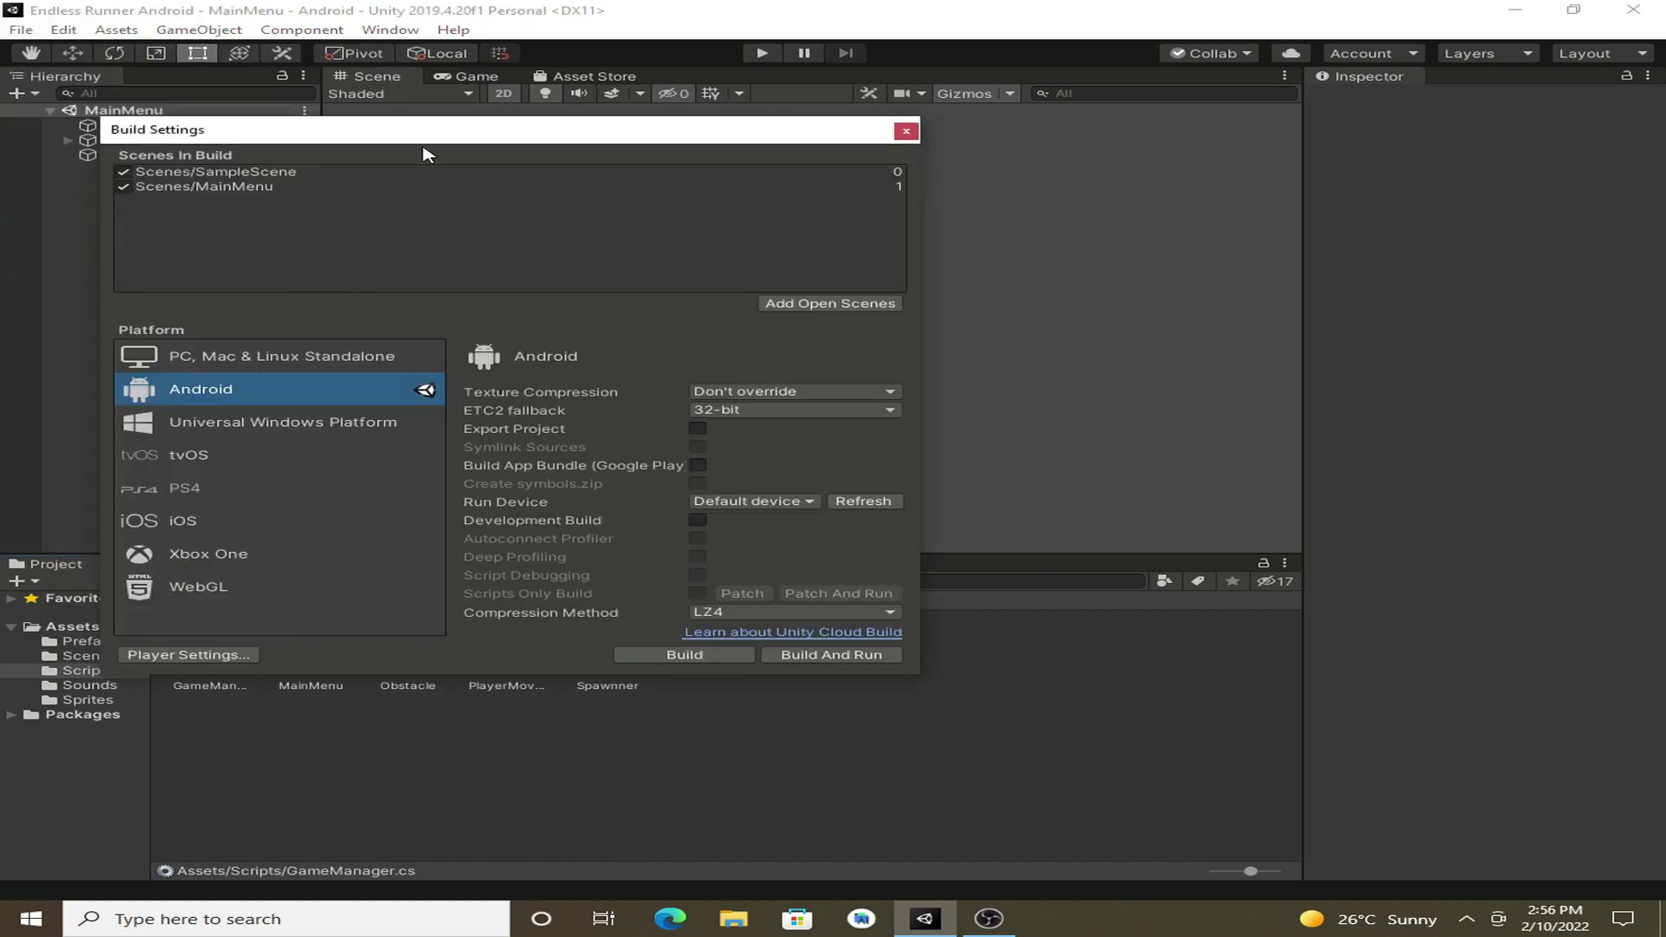
{"action": "left_click_drag", "start_coordinate": [421, 132], "coordinate": [739, 150]}
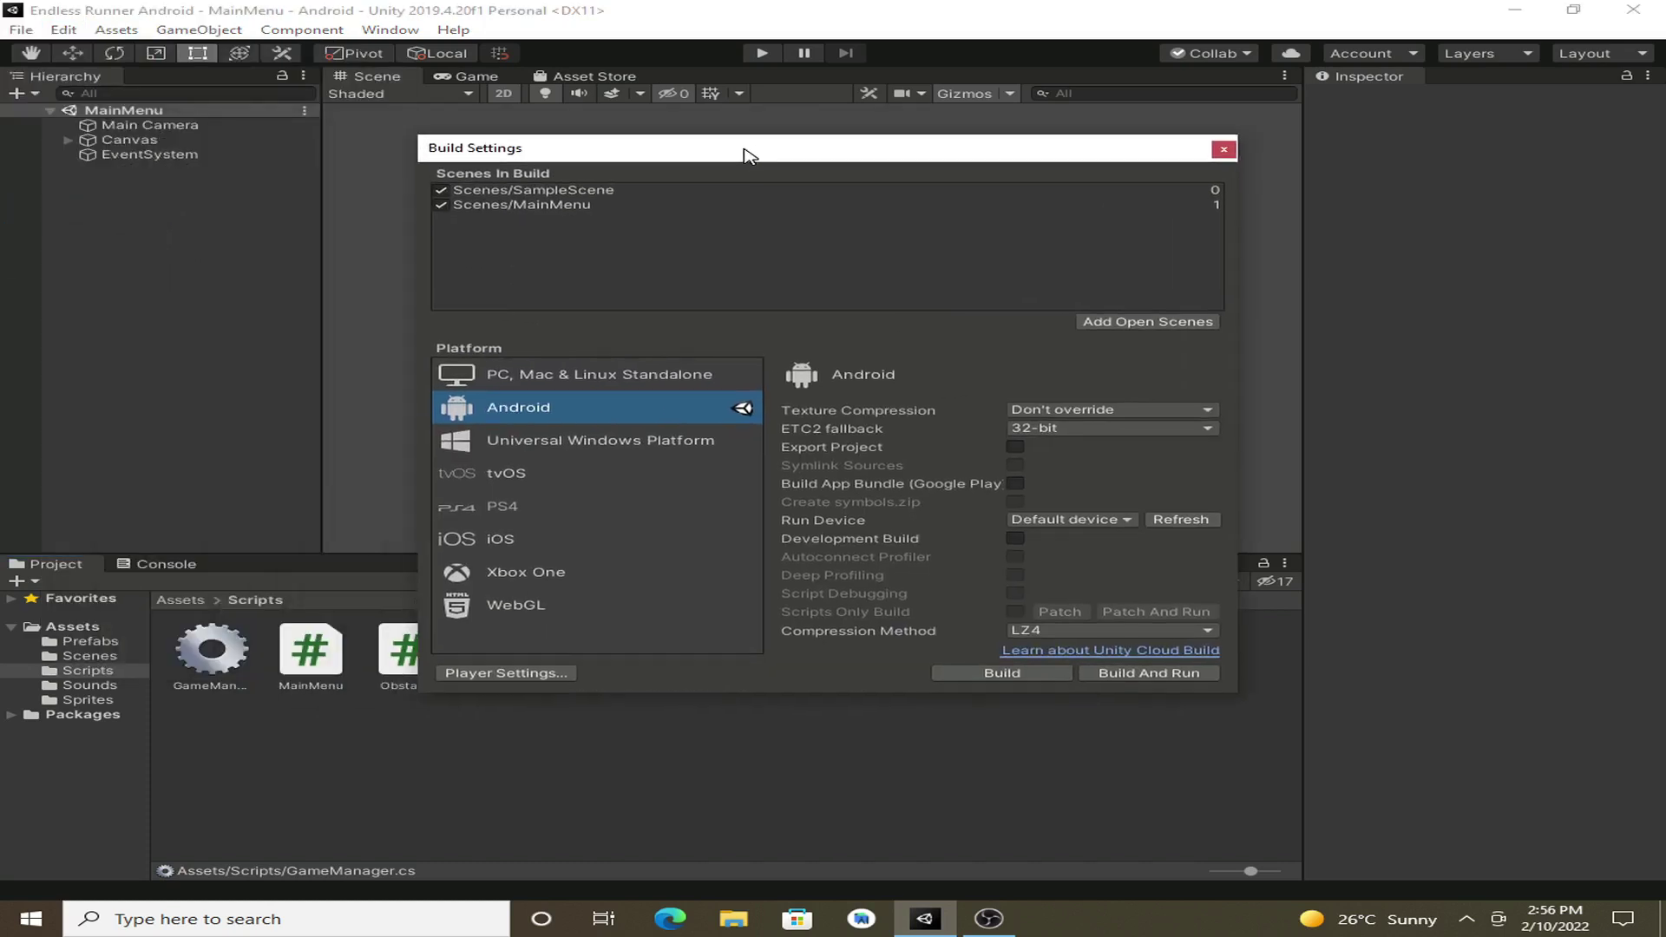
{"action": "left_click", "coordinate": [541, 674]}
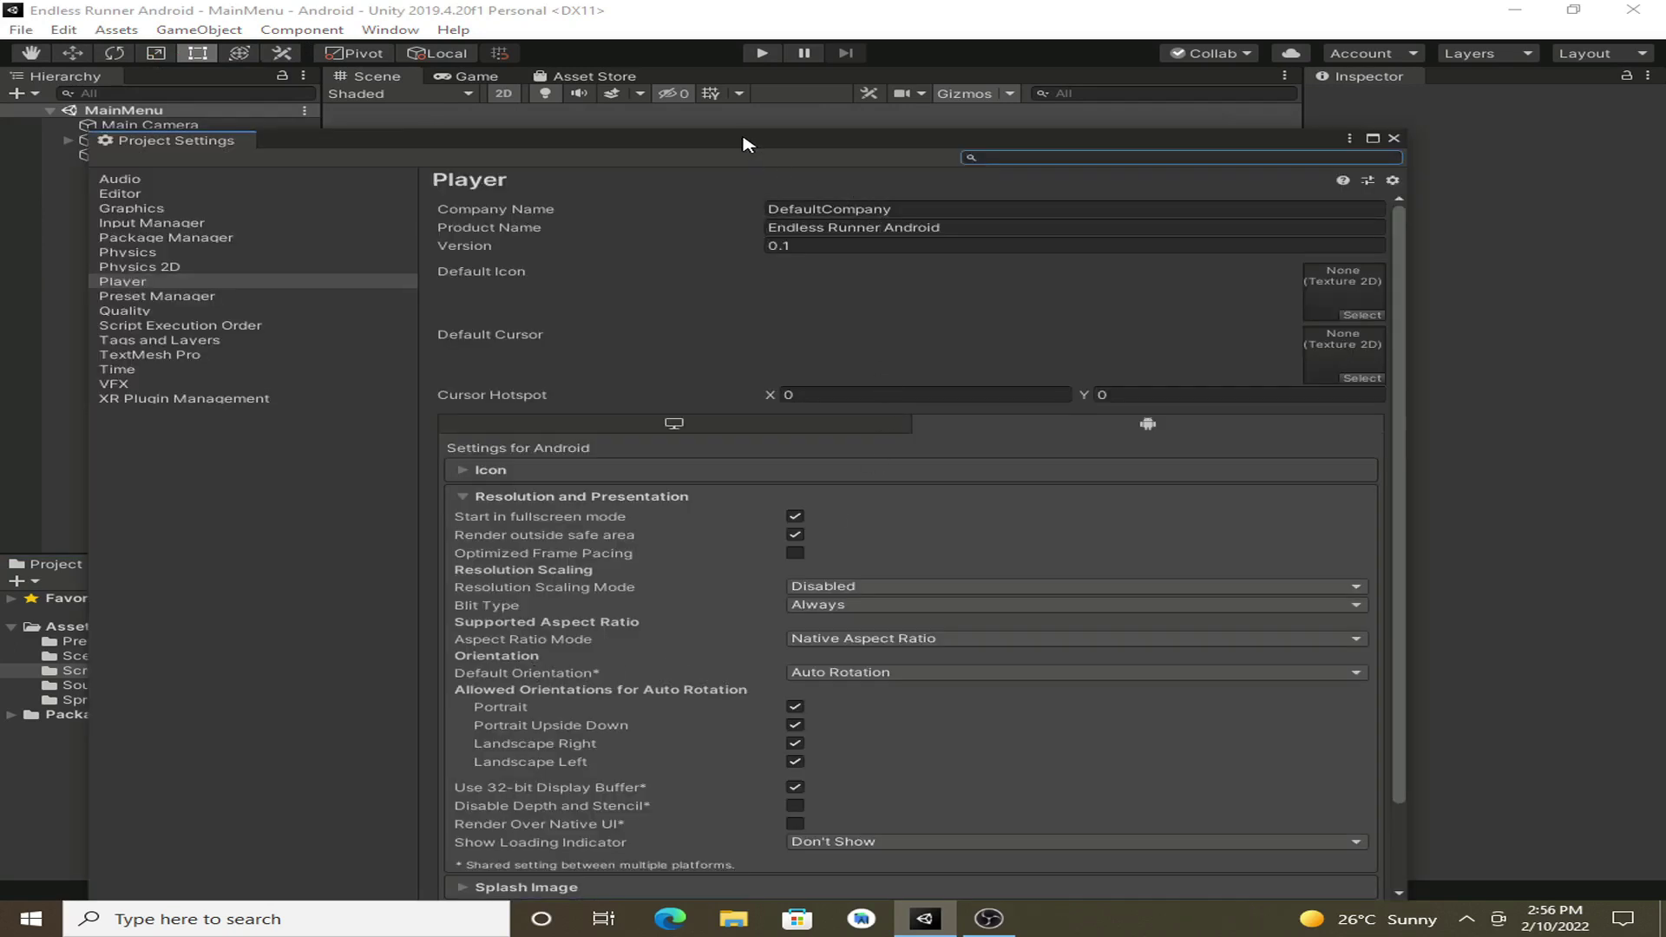
{"action": "left_click_drag", "start_coordinate": [428, 146], "coordinate": [403, 66]}
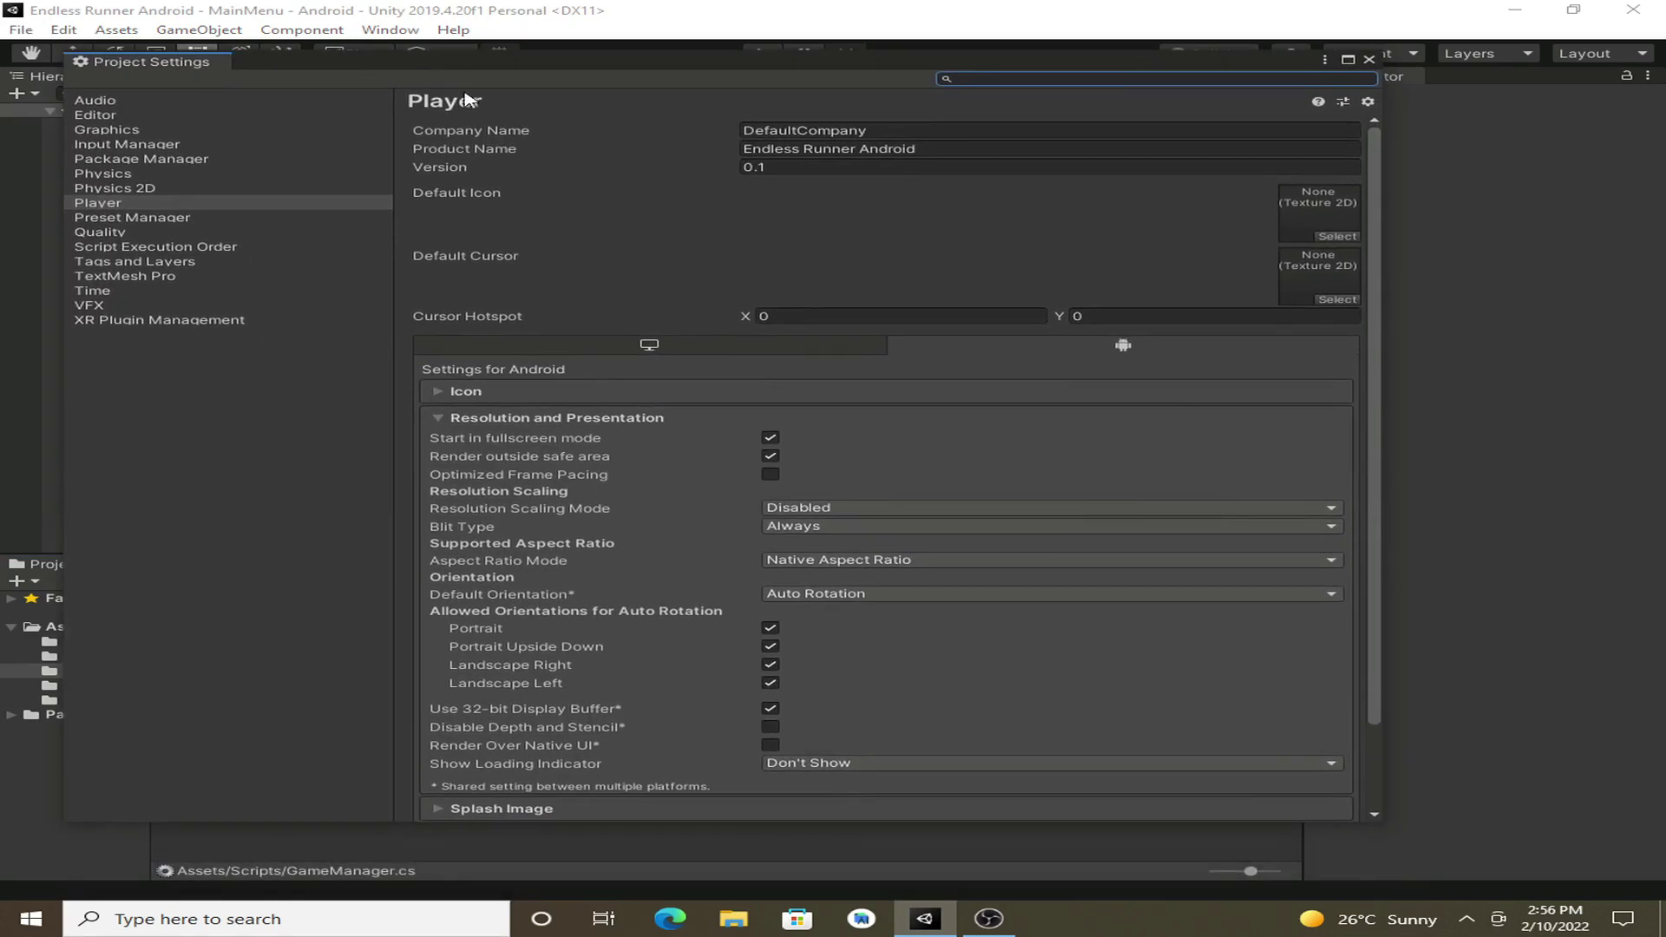
Step: Check the company name, product name 'Endless Runner Android' and version 0.1
{"action": "left_click", "coordinate": [886, 131]}
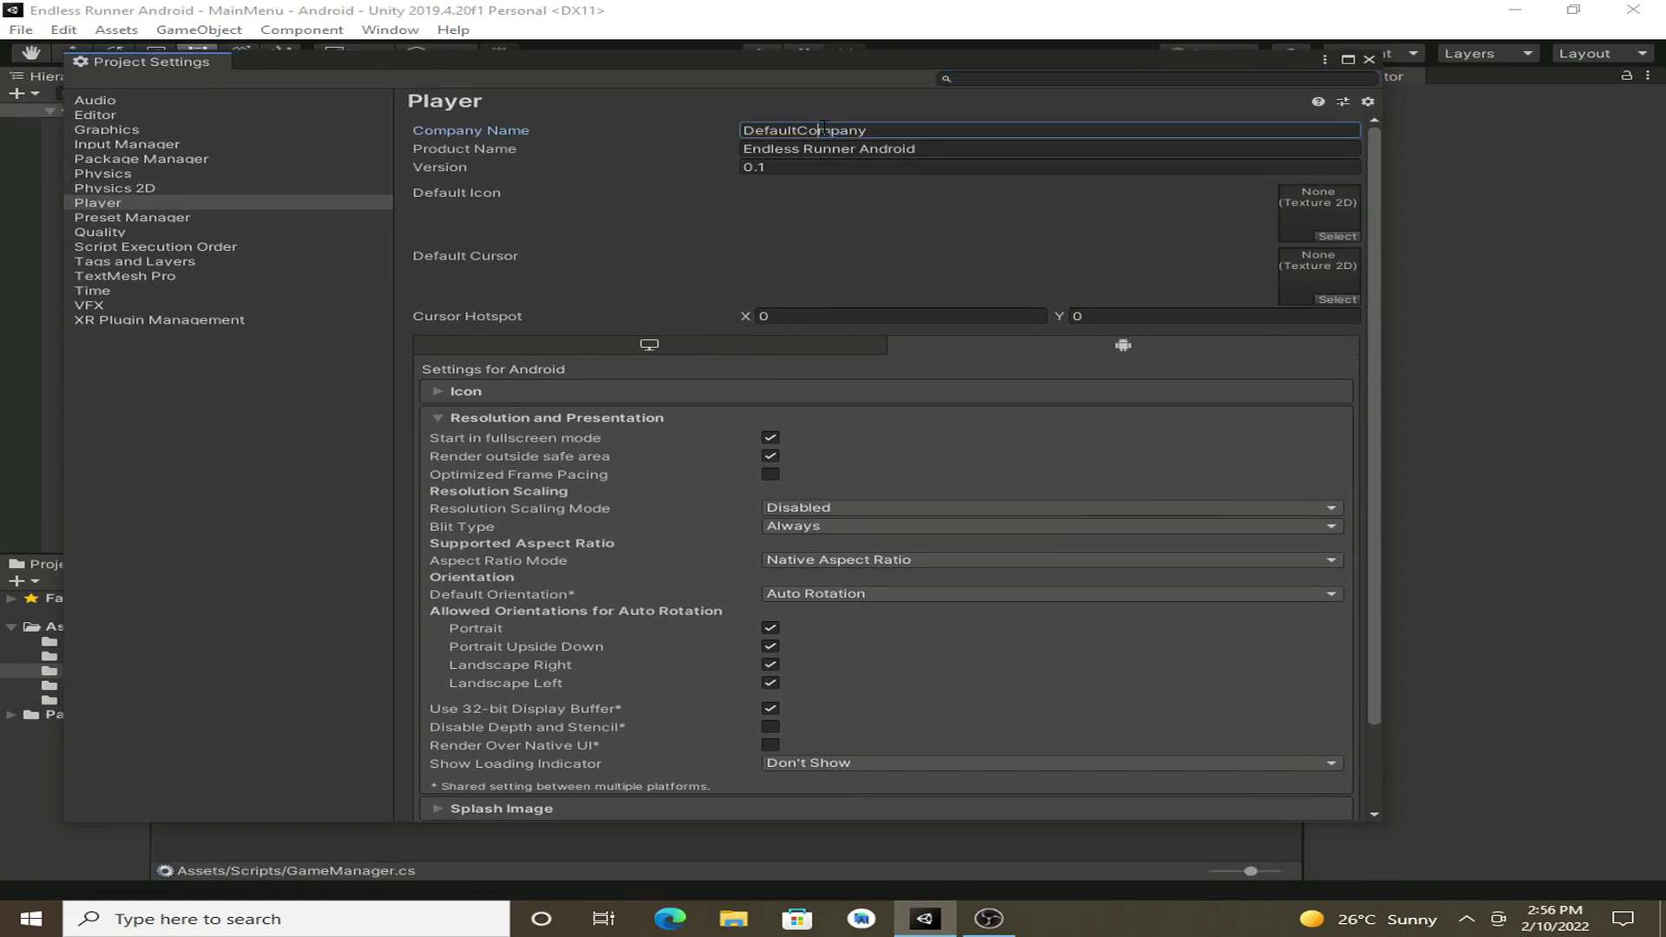
{"action": "left_click", "coordinate": [888, 132]}
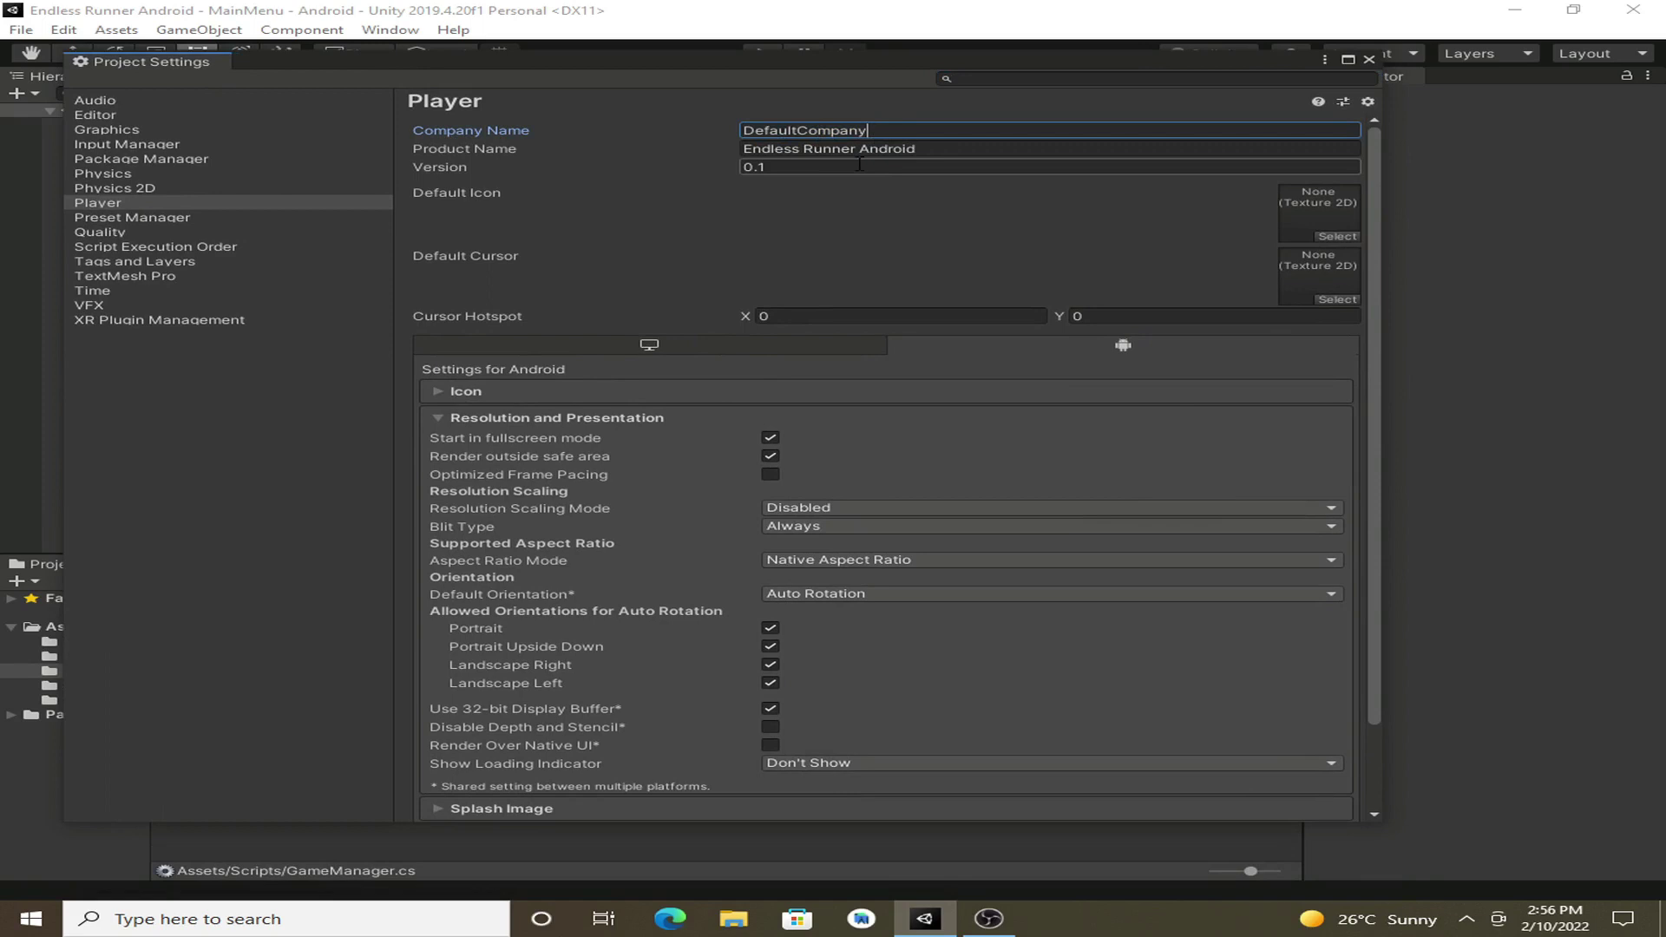
{"action": "left_click", "coordinate": [969, 149]}
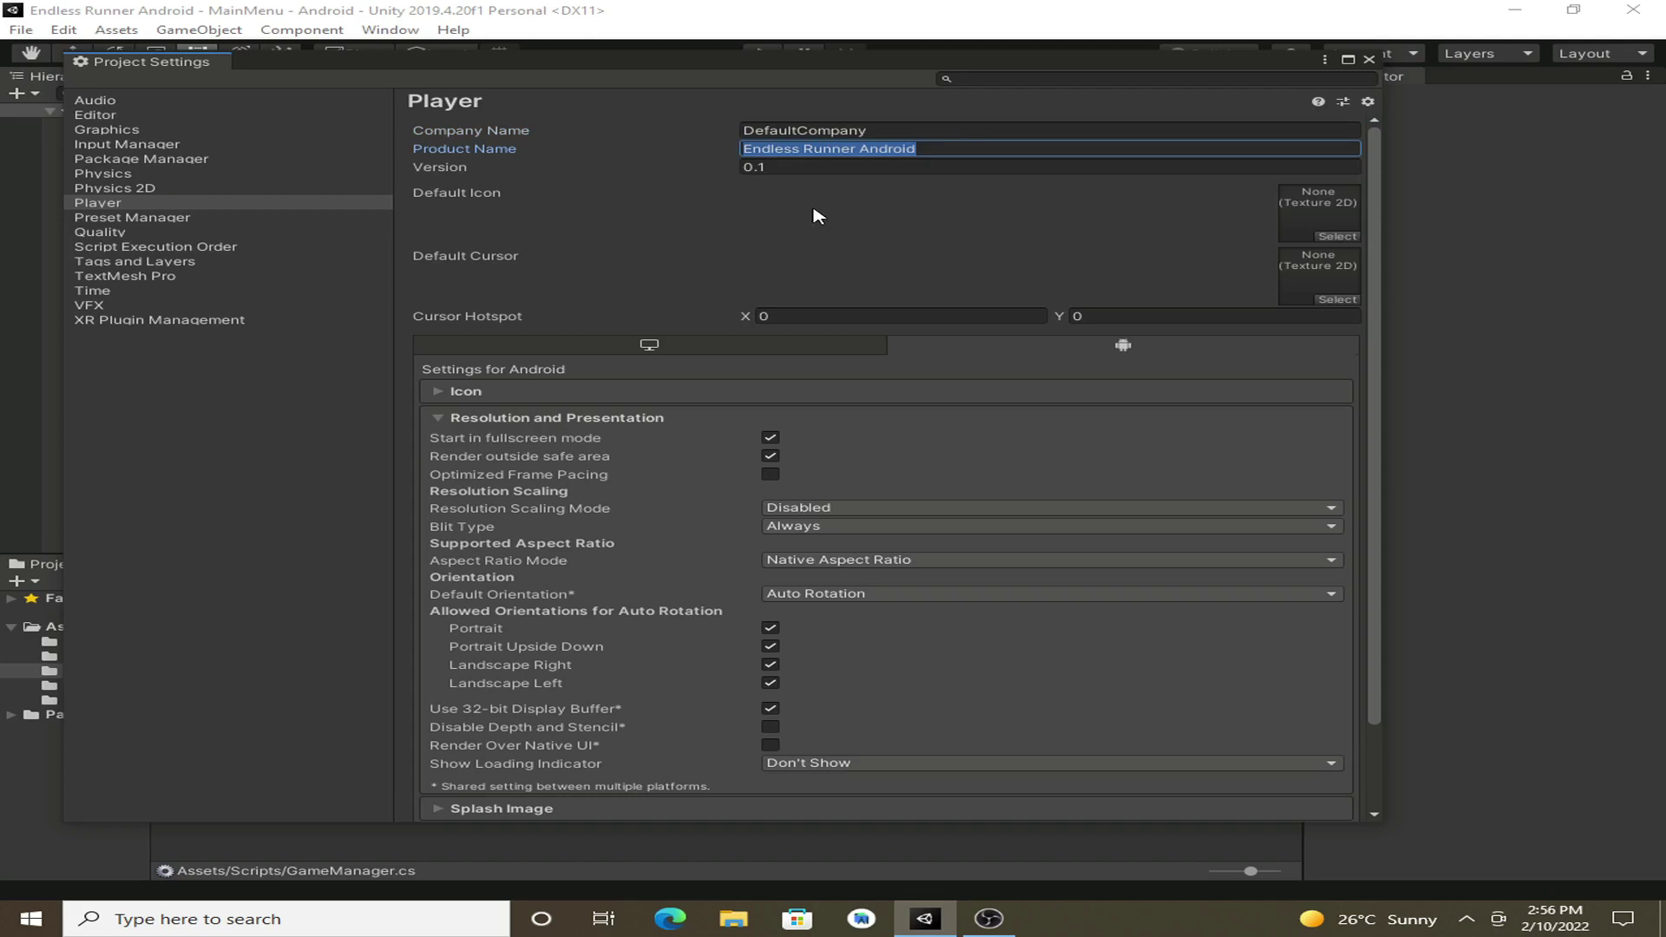
{"action": "left_click", "coordinate": [793, 167]}
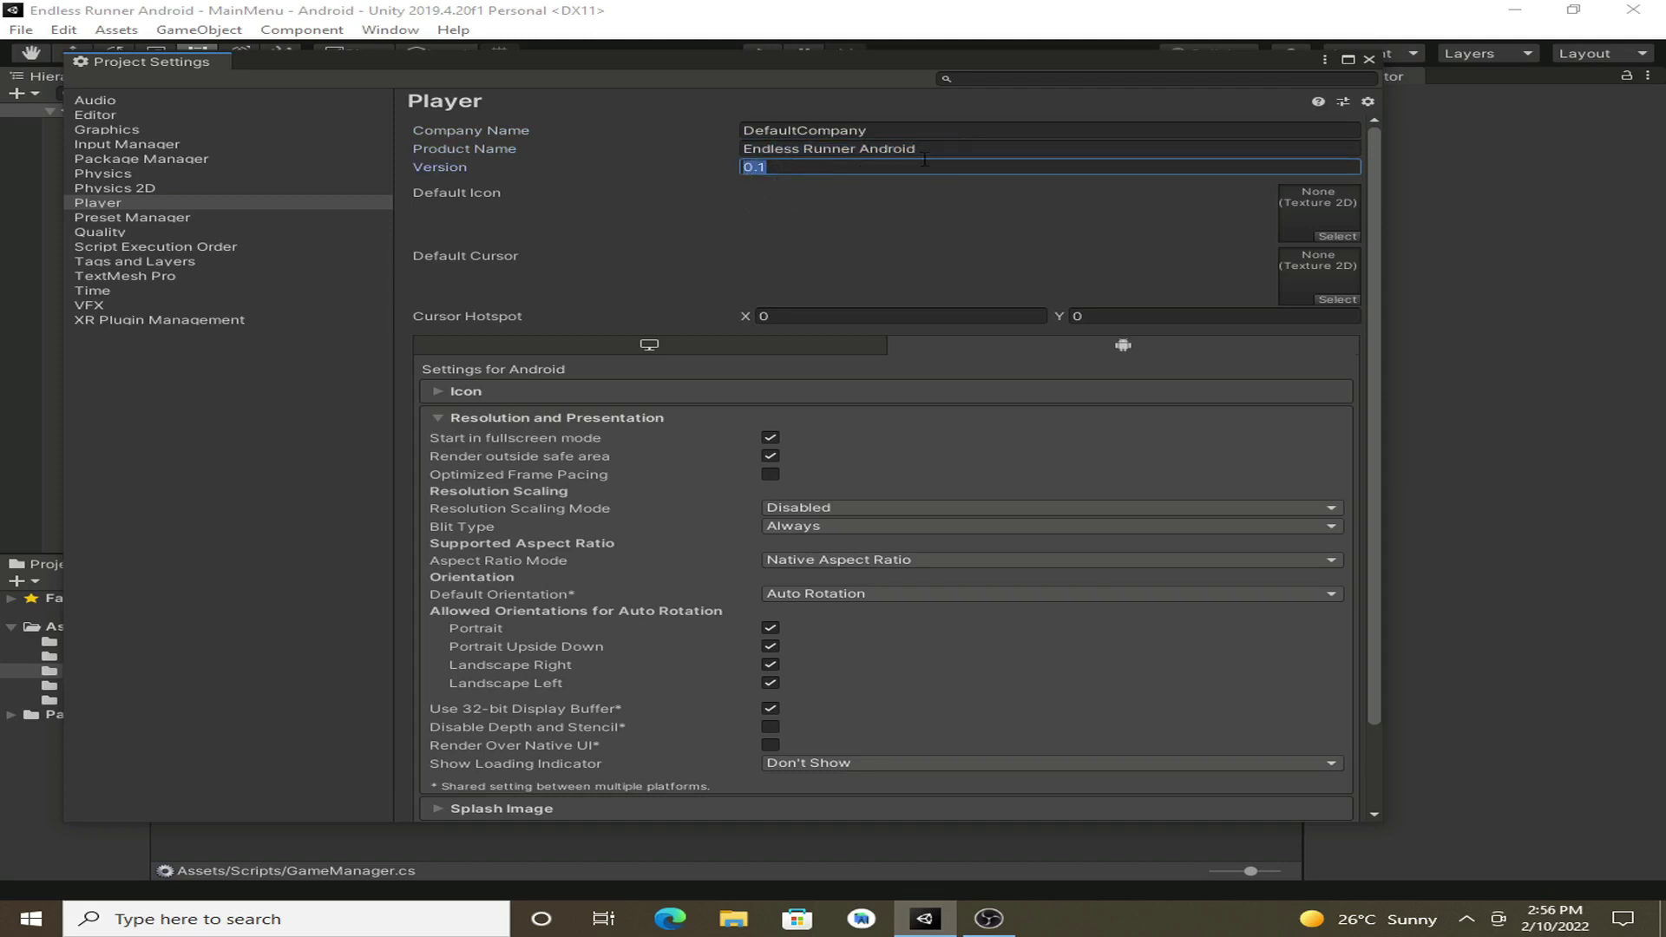
{"action": "left_click", "coordinate": [955, 152]}
{"action": "left_click", "coordinate": [812, 168]}
{"action": "left_click", "coordinate": [811, 168]}
Step: Choose the Knob texture as the Default Icon in the Player settings
{"action": "left_click", "coordinate": [1338, 237]}
{"action": "scroll", "coordinate": [816, 491], "scroll_direction": "down", "scroll_amount": 3}
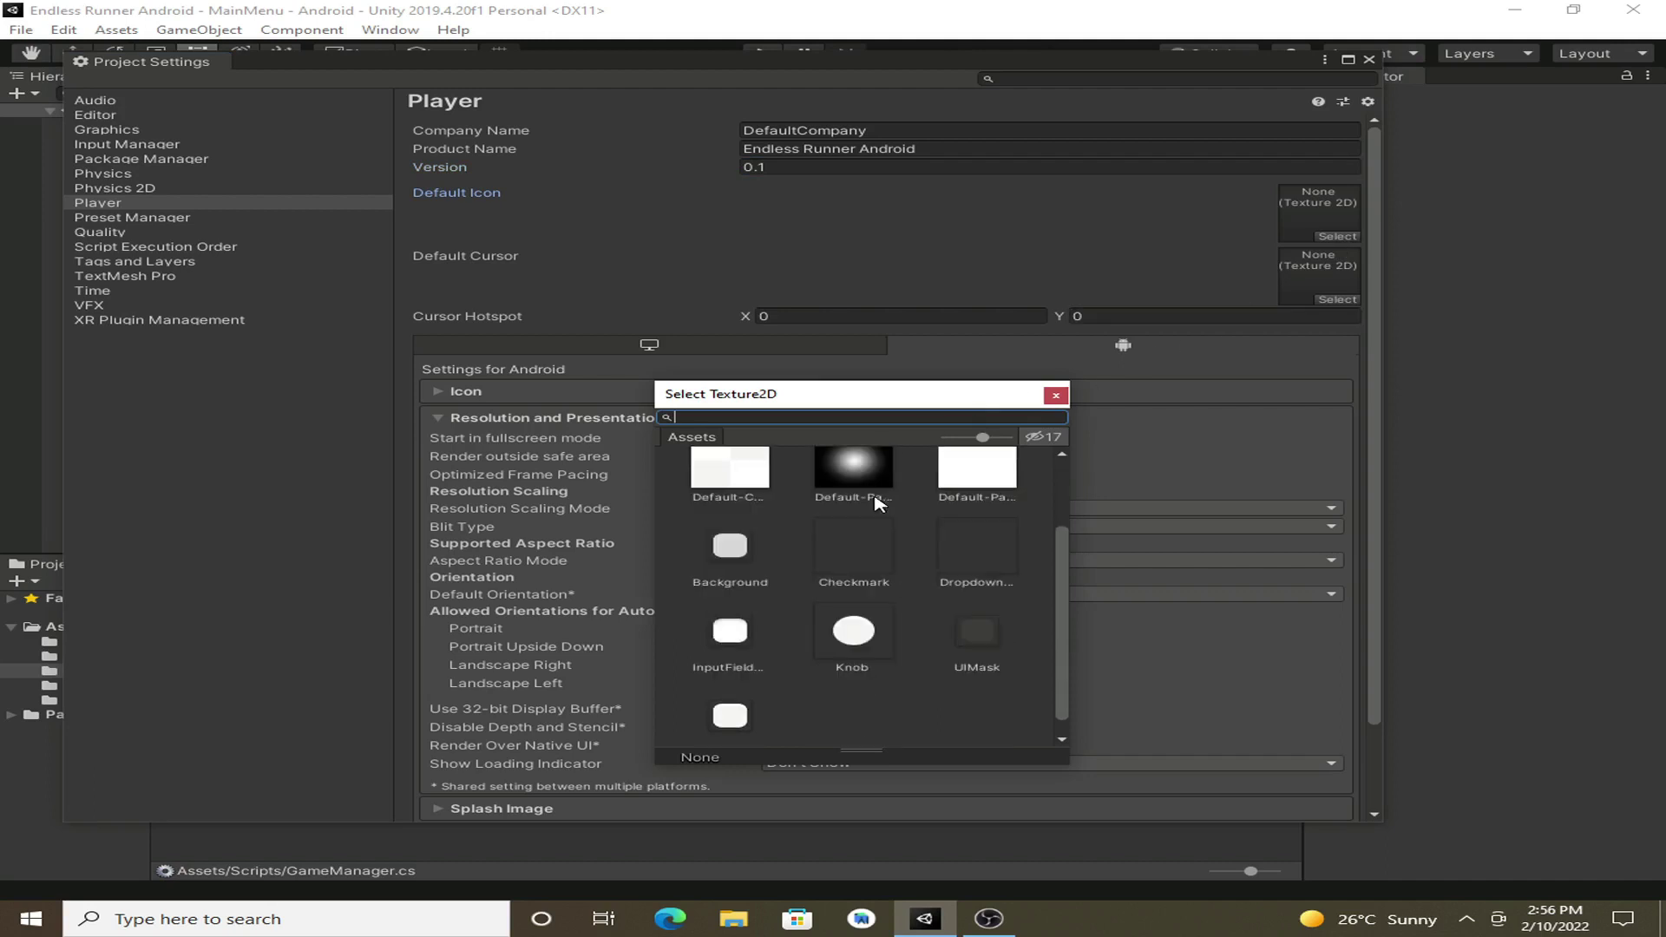
{"action": "scroll", "coordinate": [868, 590], "scroll_direction": "up", "scroll_amount": 3}
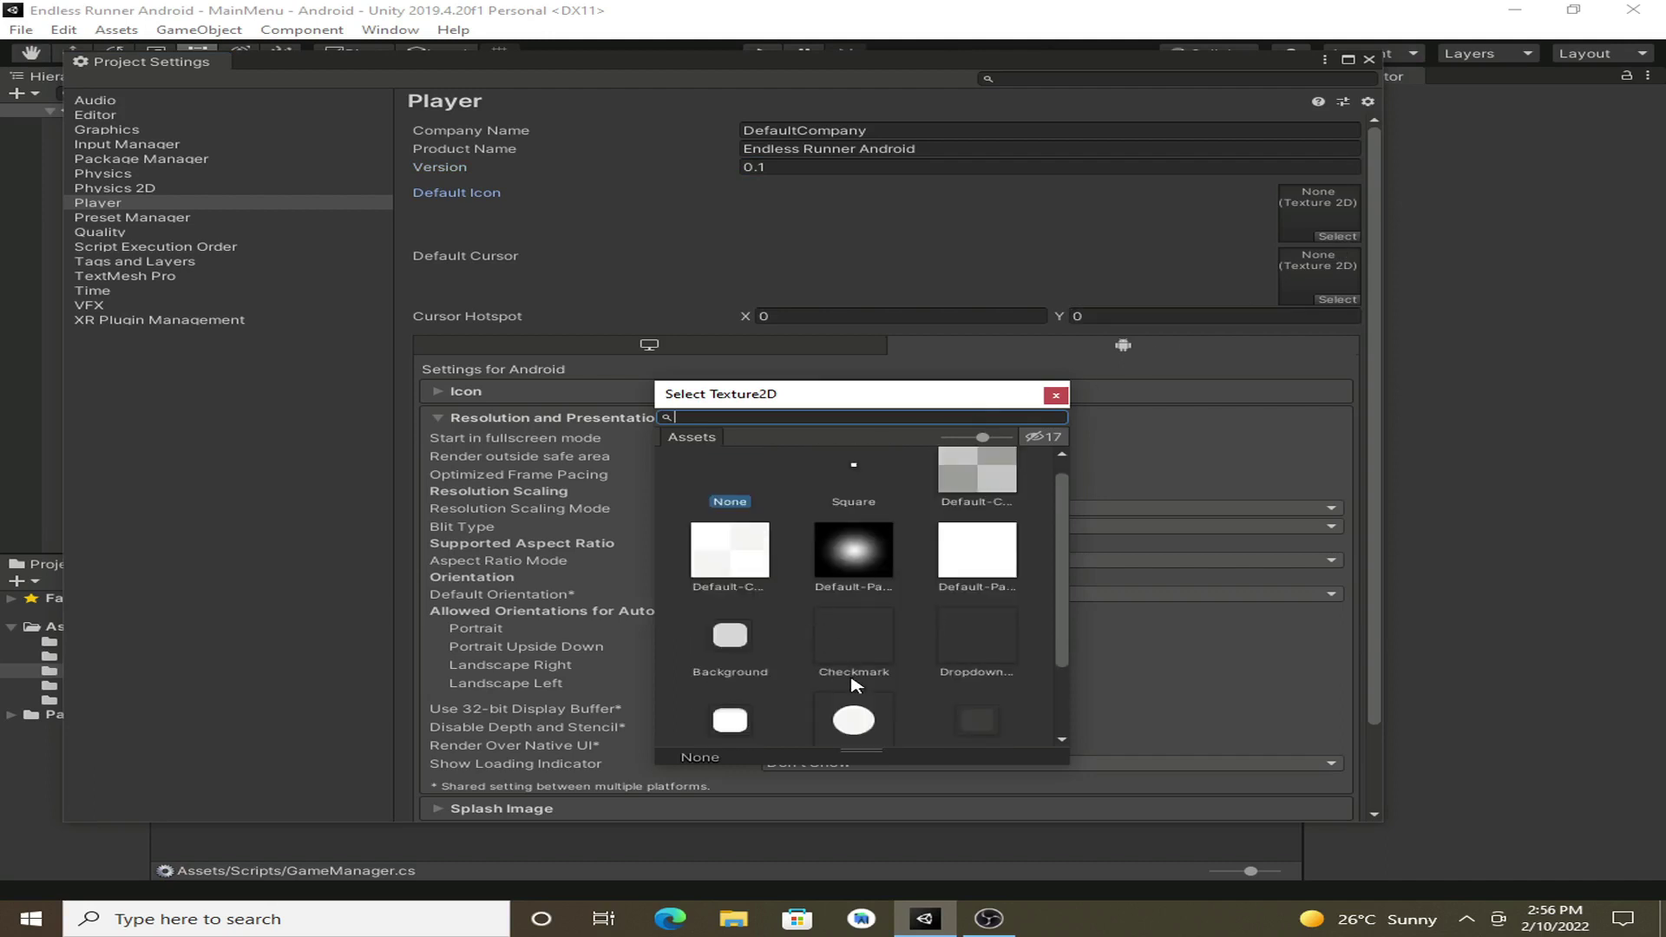
{"action": "scroll", "coordinate": [954, 590], "scroll_direction": "down", "scroll_amount": 3}
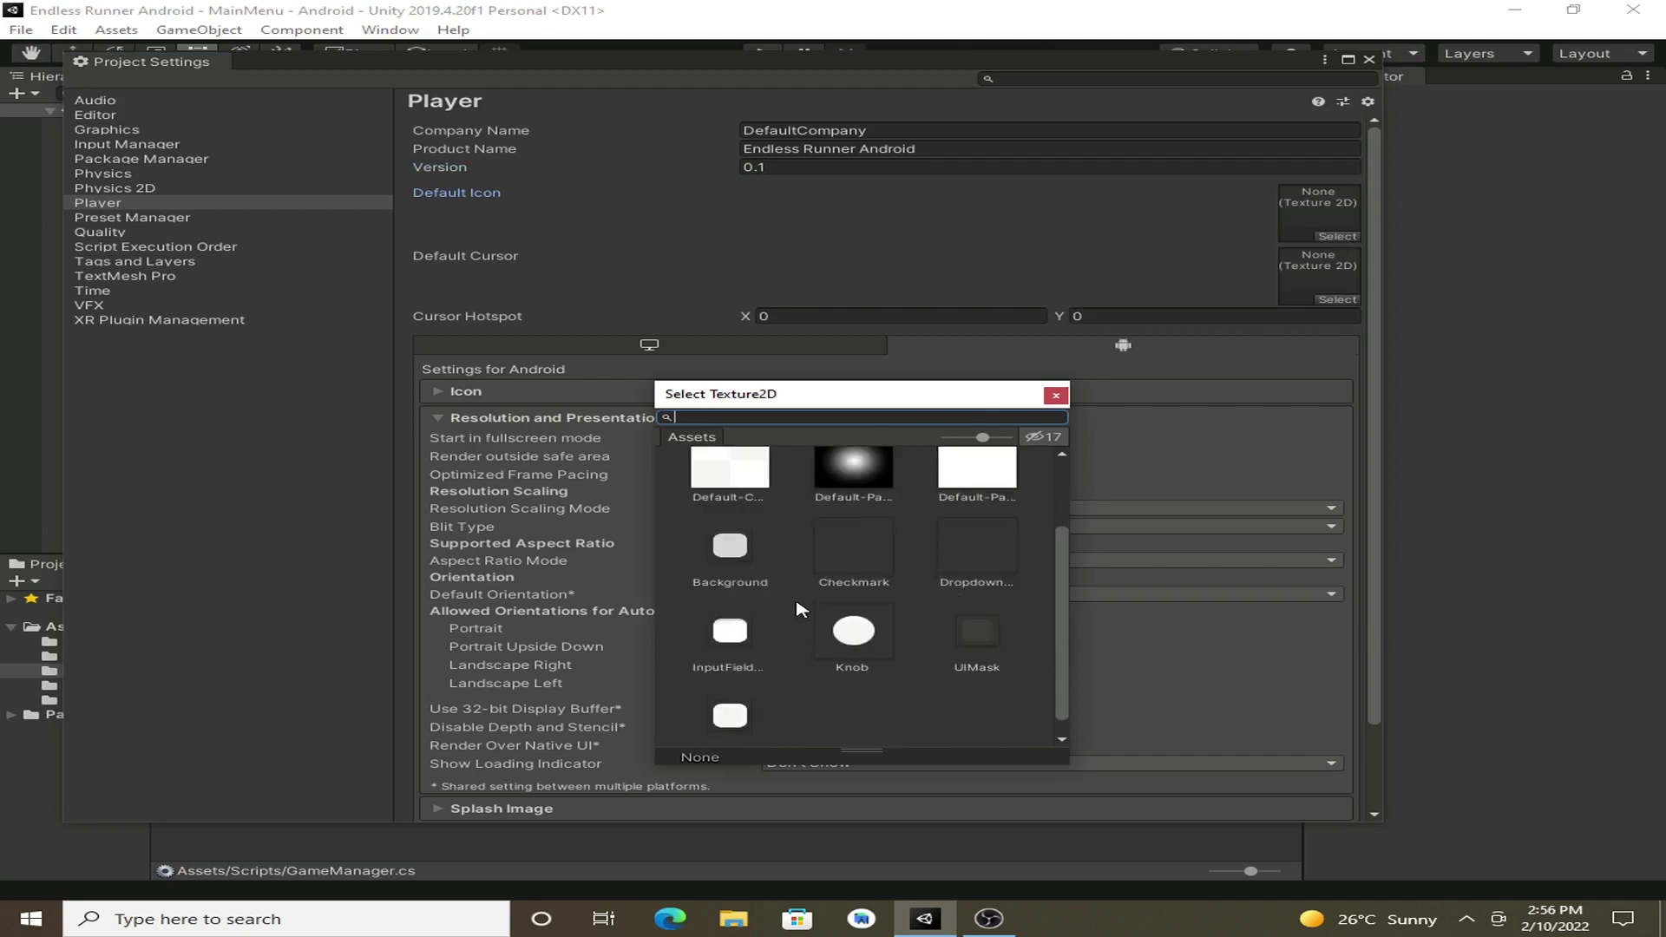
{"action": "left_click", "coordinate": [848, 653]}
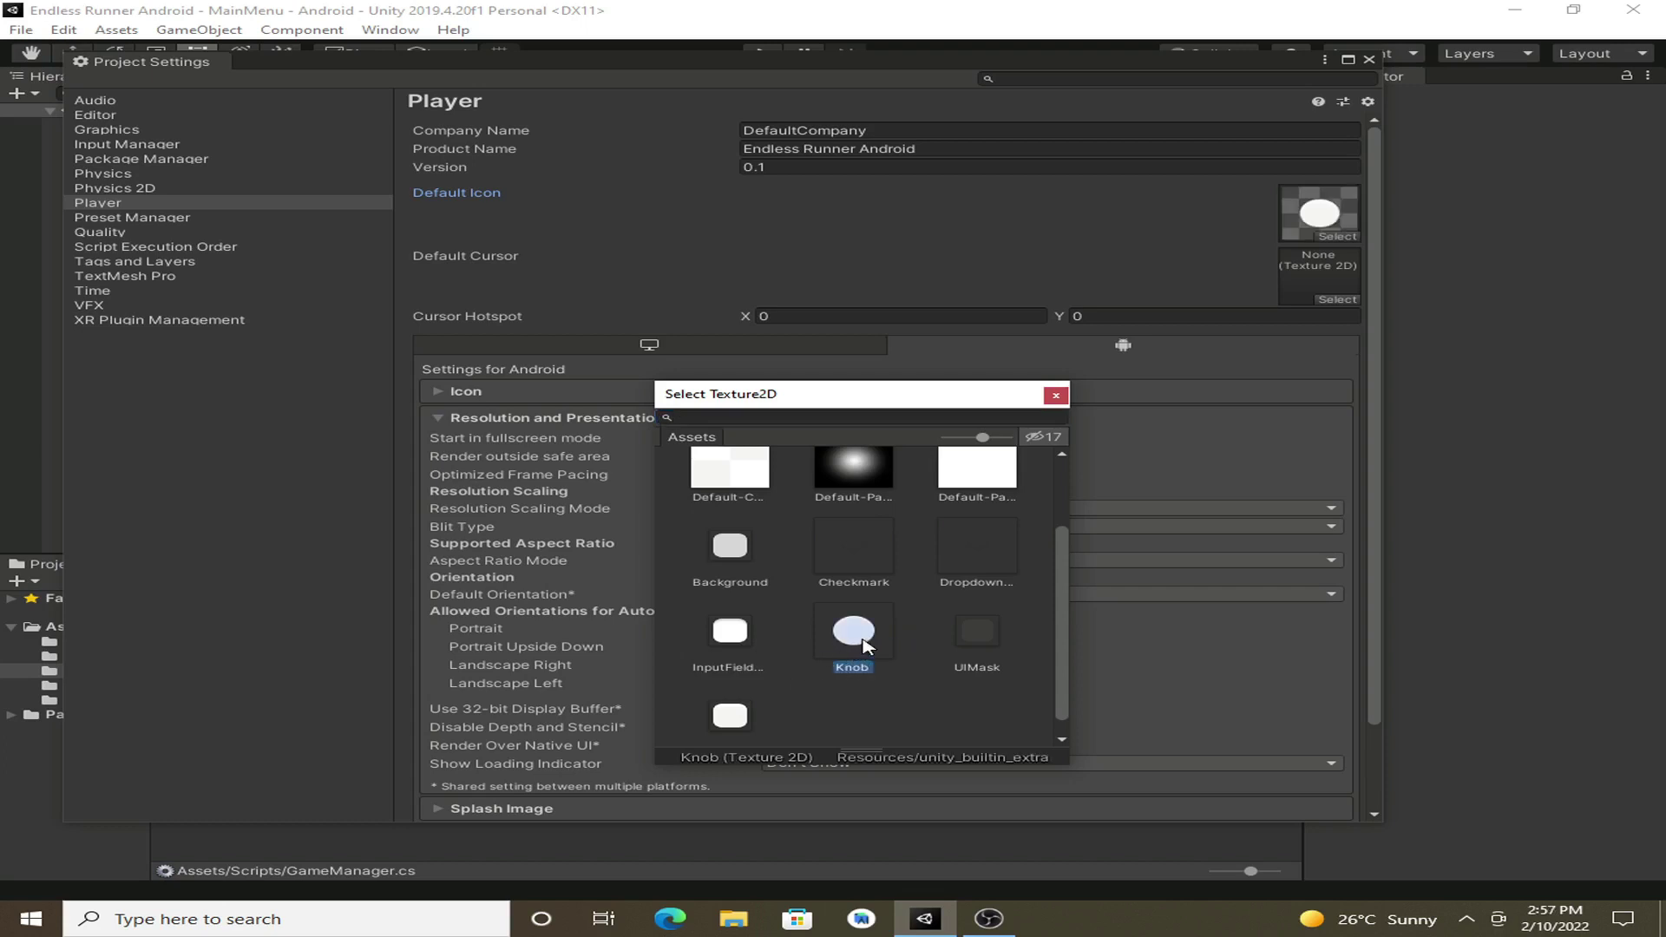
{"action": "double_click", "coordinate": [850, 647]}
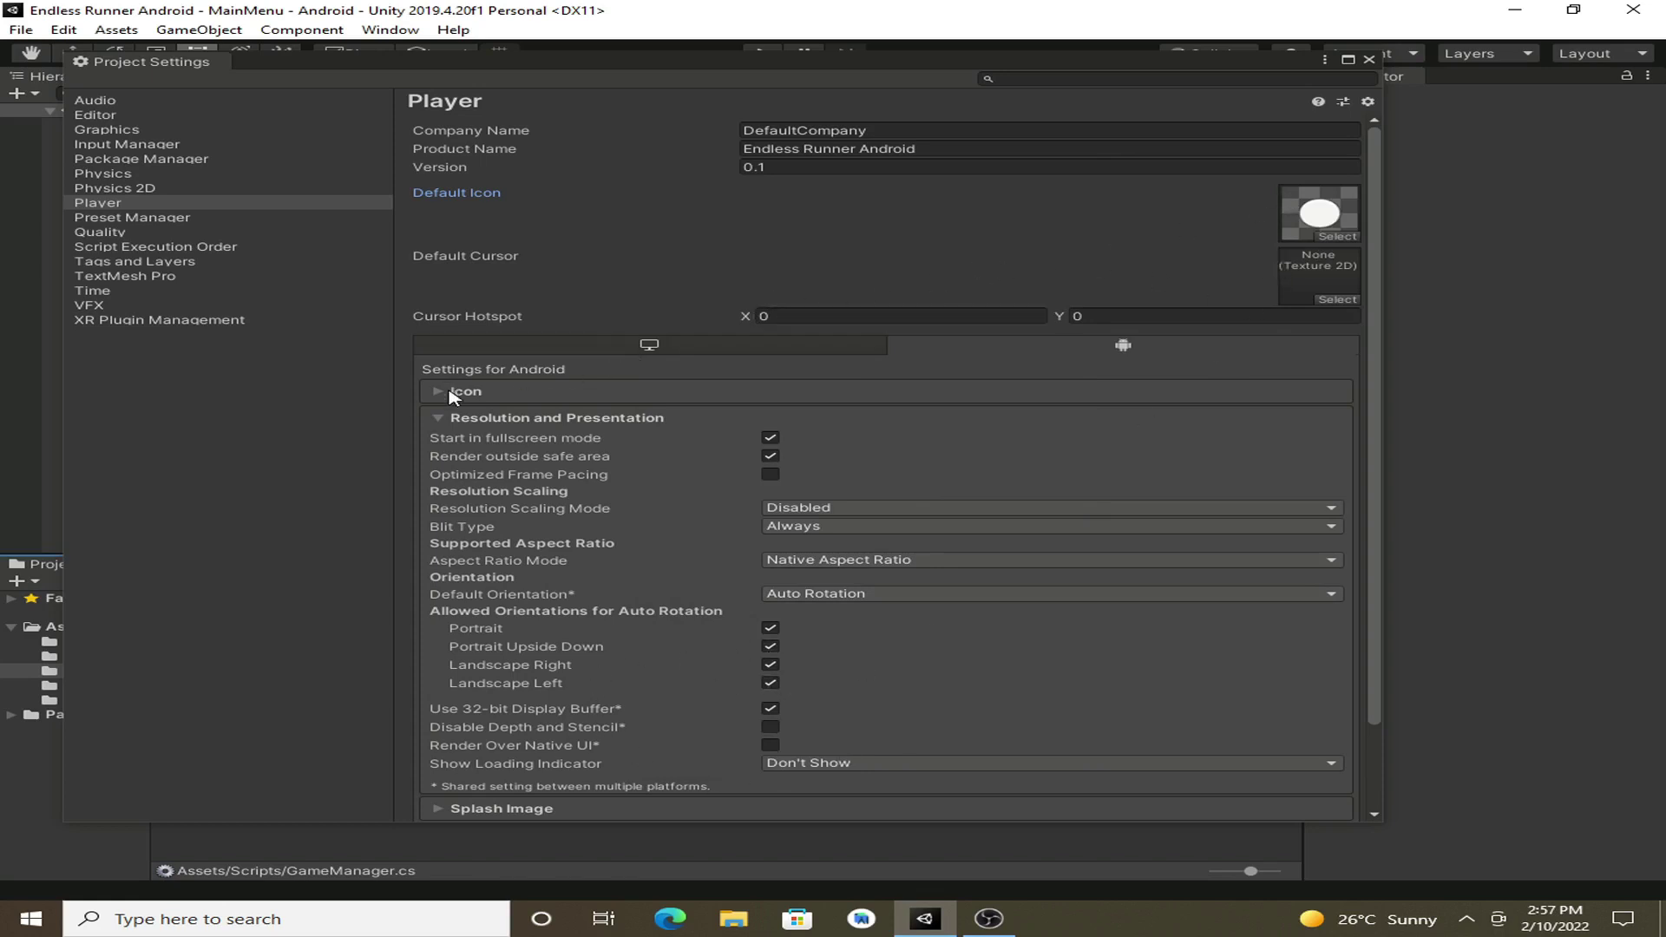
Step: Set Default Orientation to Portrait under Resolution and Presentation
{"action": "left_click", "coordinate": [470, 424]}
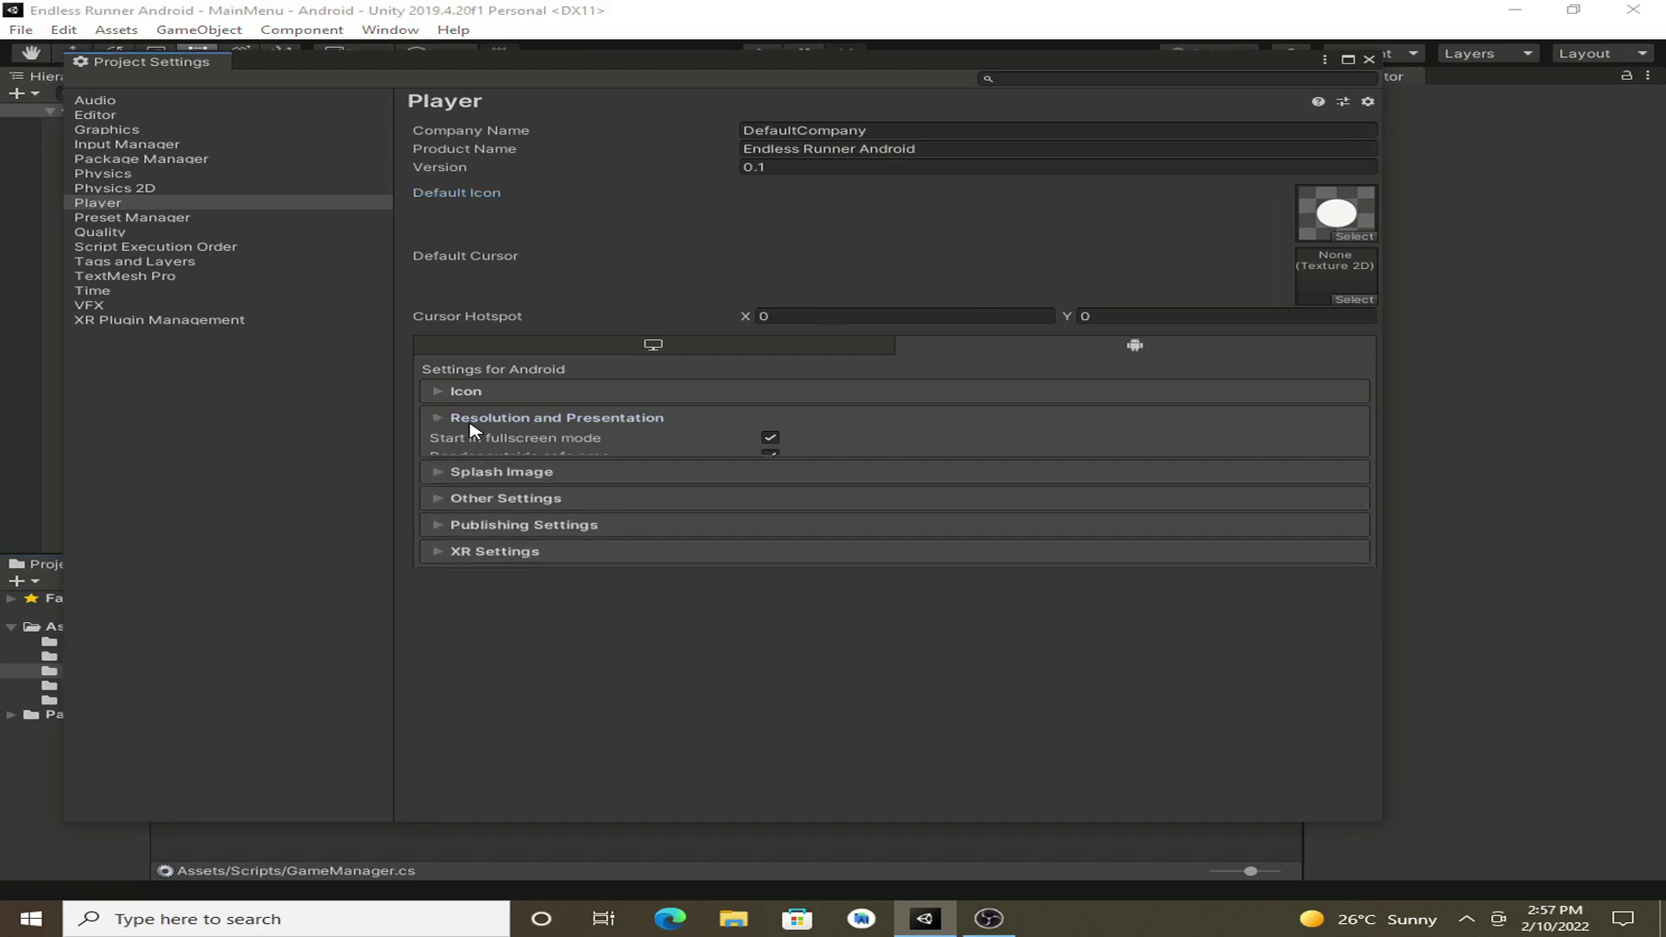
{"action": "left_click", "coordinate": [471, 420]}
{"action": "scroll", "coordinate": [698, 478], "scroll_direction": "down", "scroll_amount": 2}
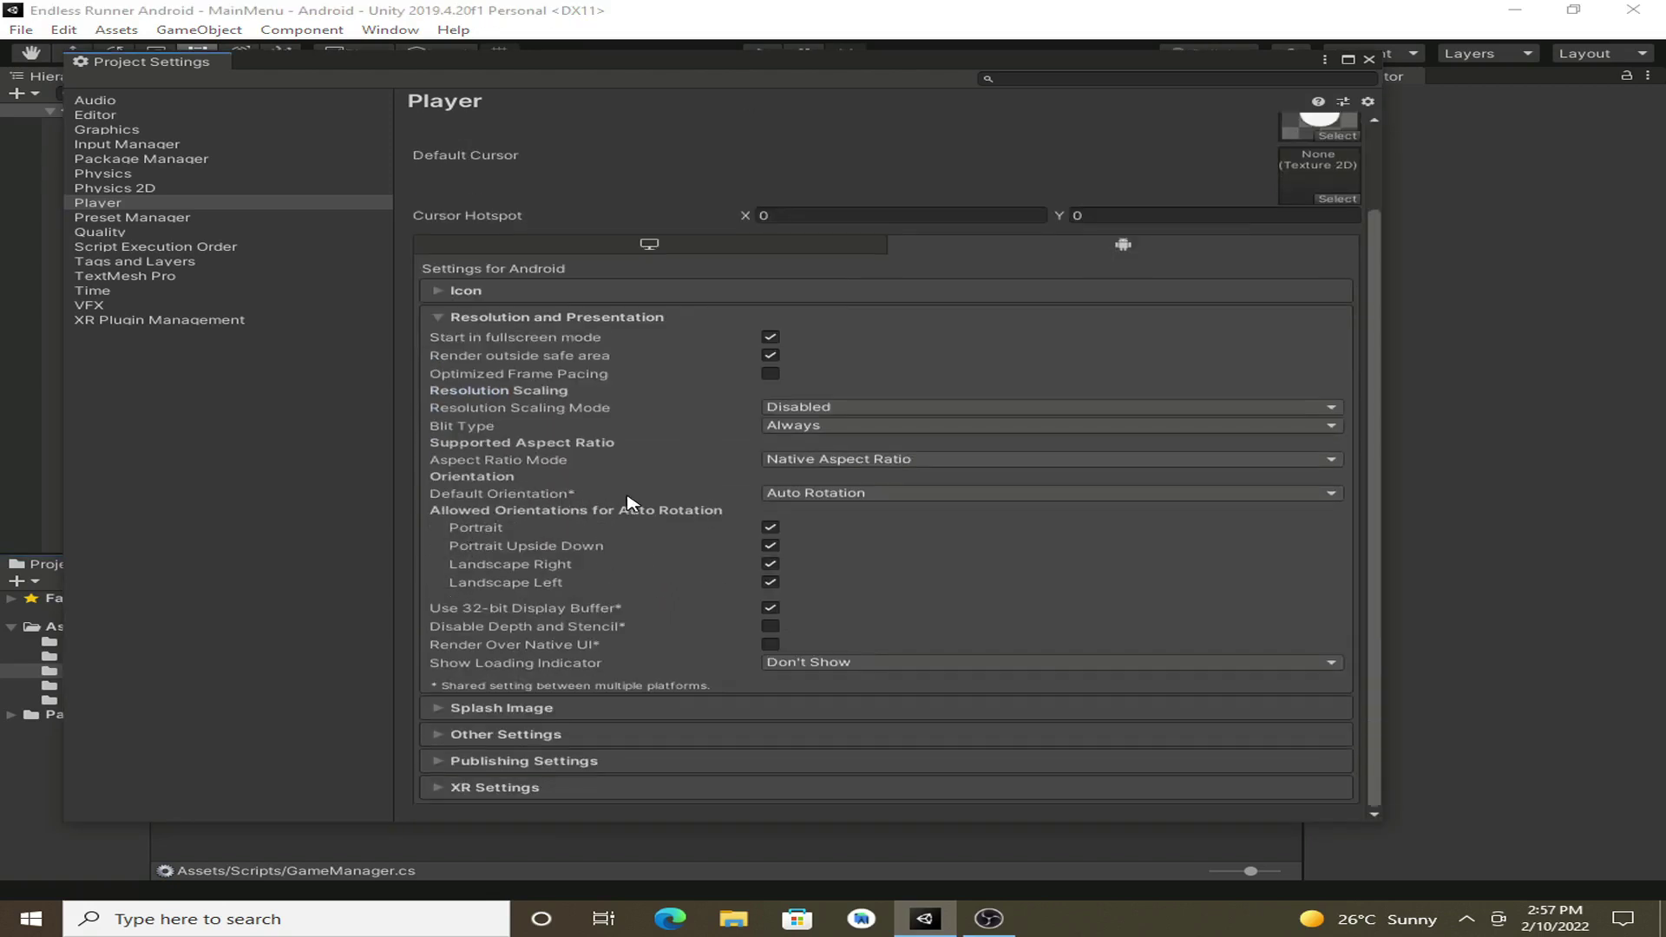
{"action": "left_click", "coordinate": [775, 494]}
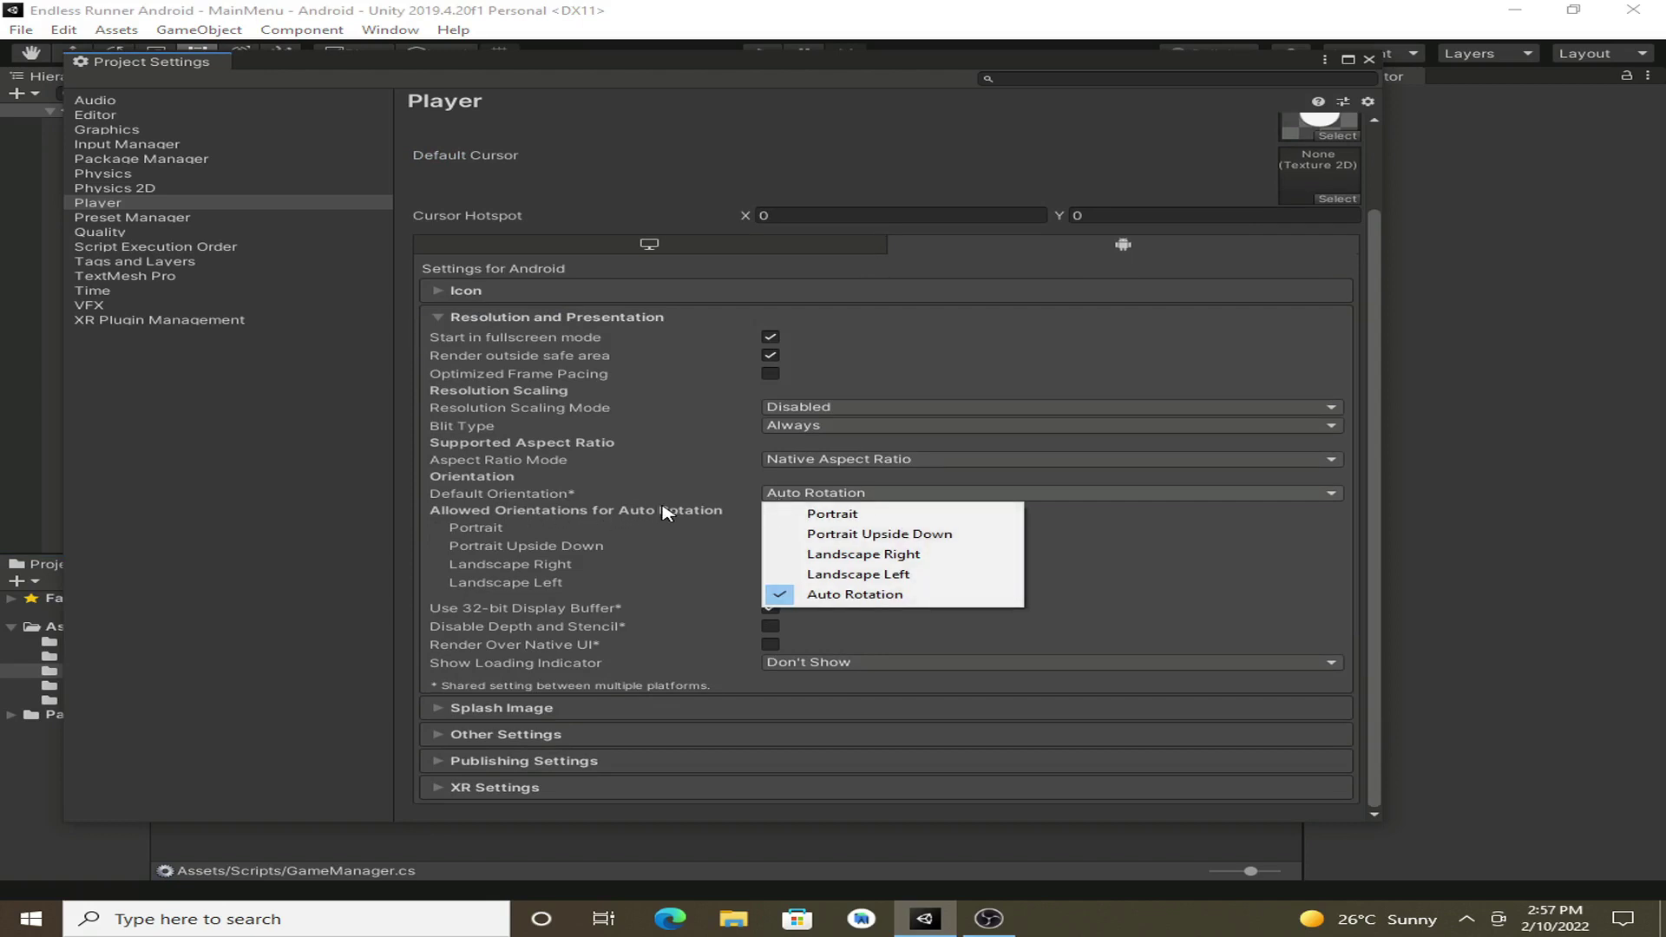
{"action": "left_click", "coordinate": [877, 515]}
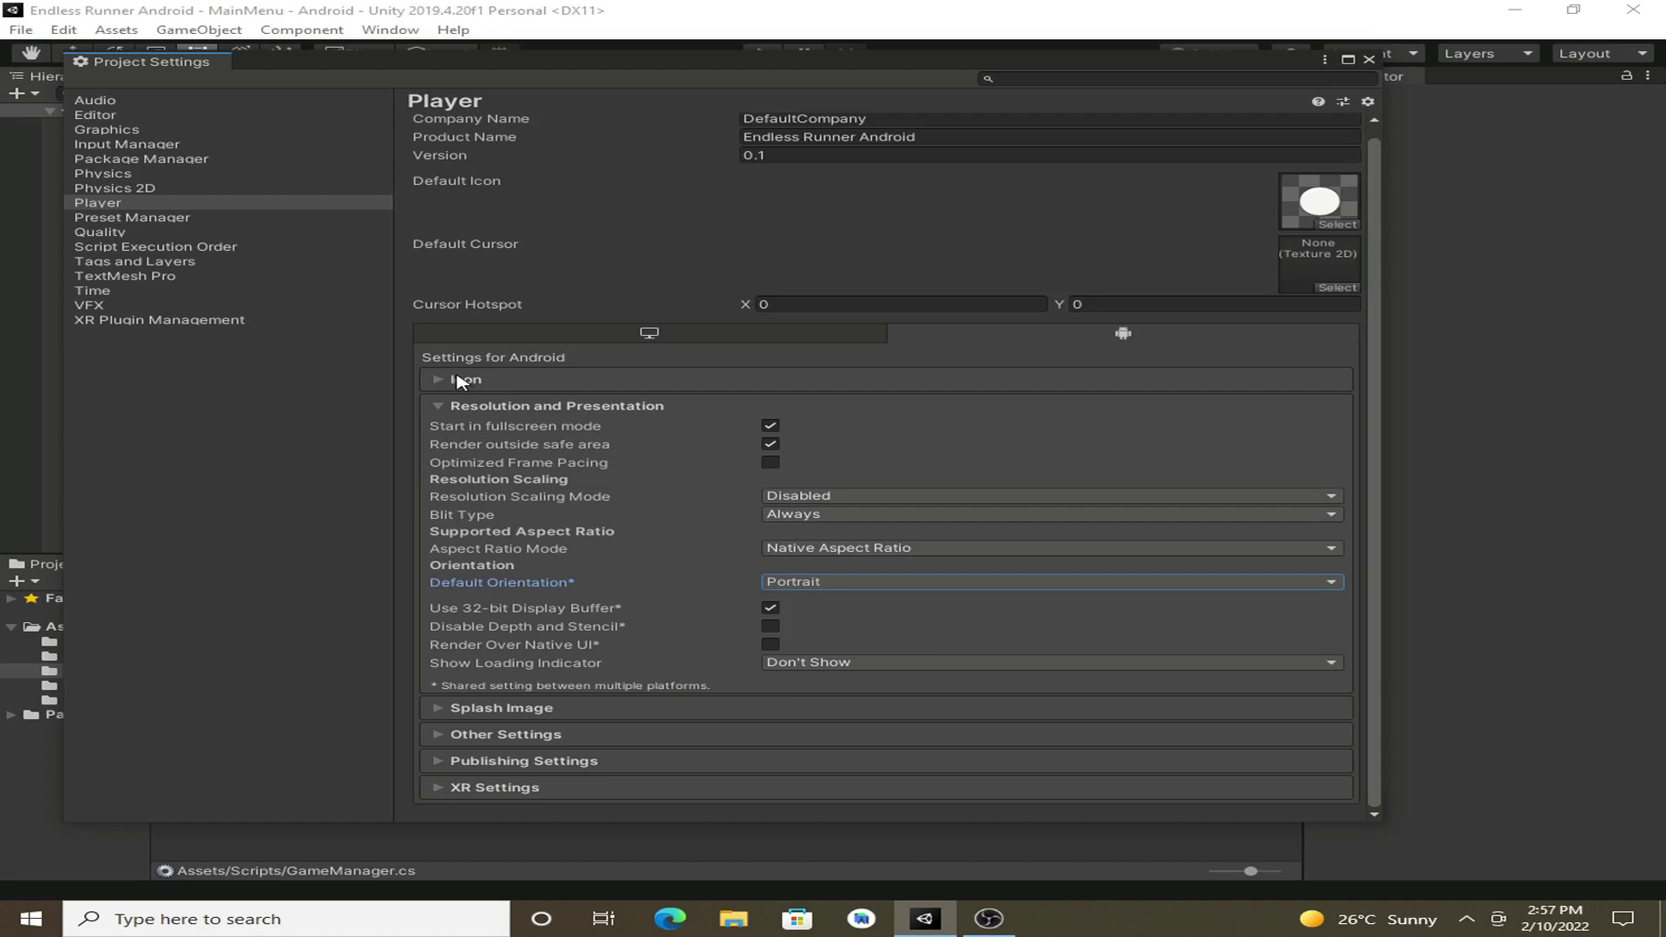
{"action": "left_click", "coordinate": [452, 407]}
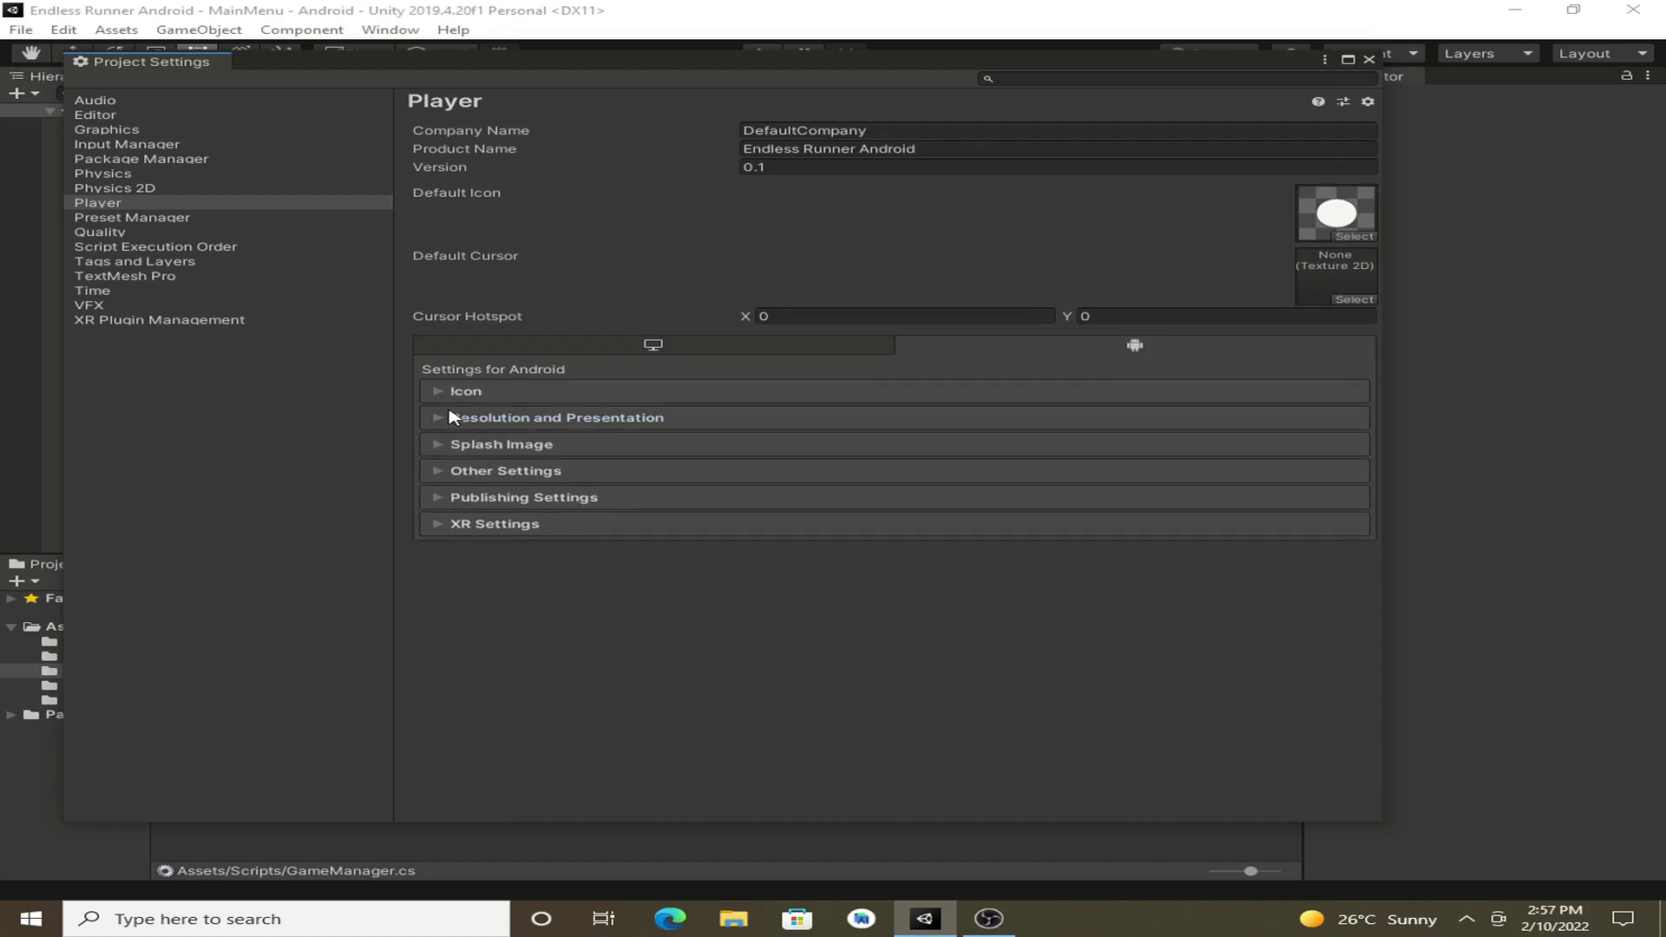
{"action": "left_click", "coordinate": [452, 418]}
{"action": "left_click", "coordinate": [659, 418]}
Step: Close Project Settings and build the Android APK as 'EndlessRunner' in Desktop's New folder
{"action": "left_click_drag", "start_coordinate": [1228, 67], "coordinate": [1154, 179]}
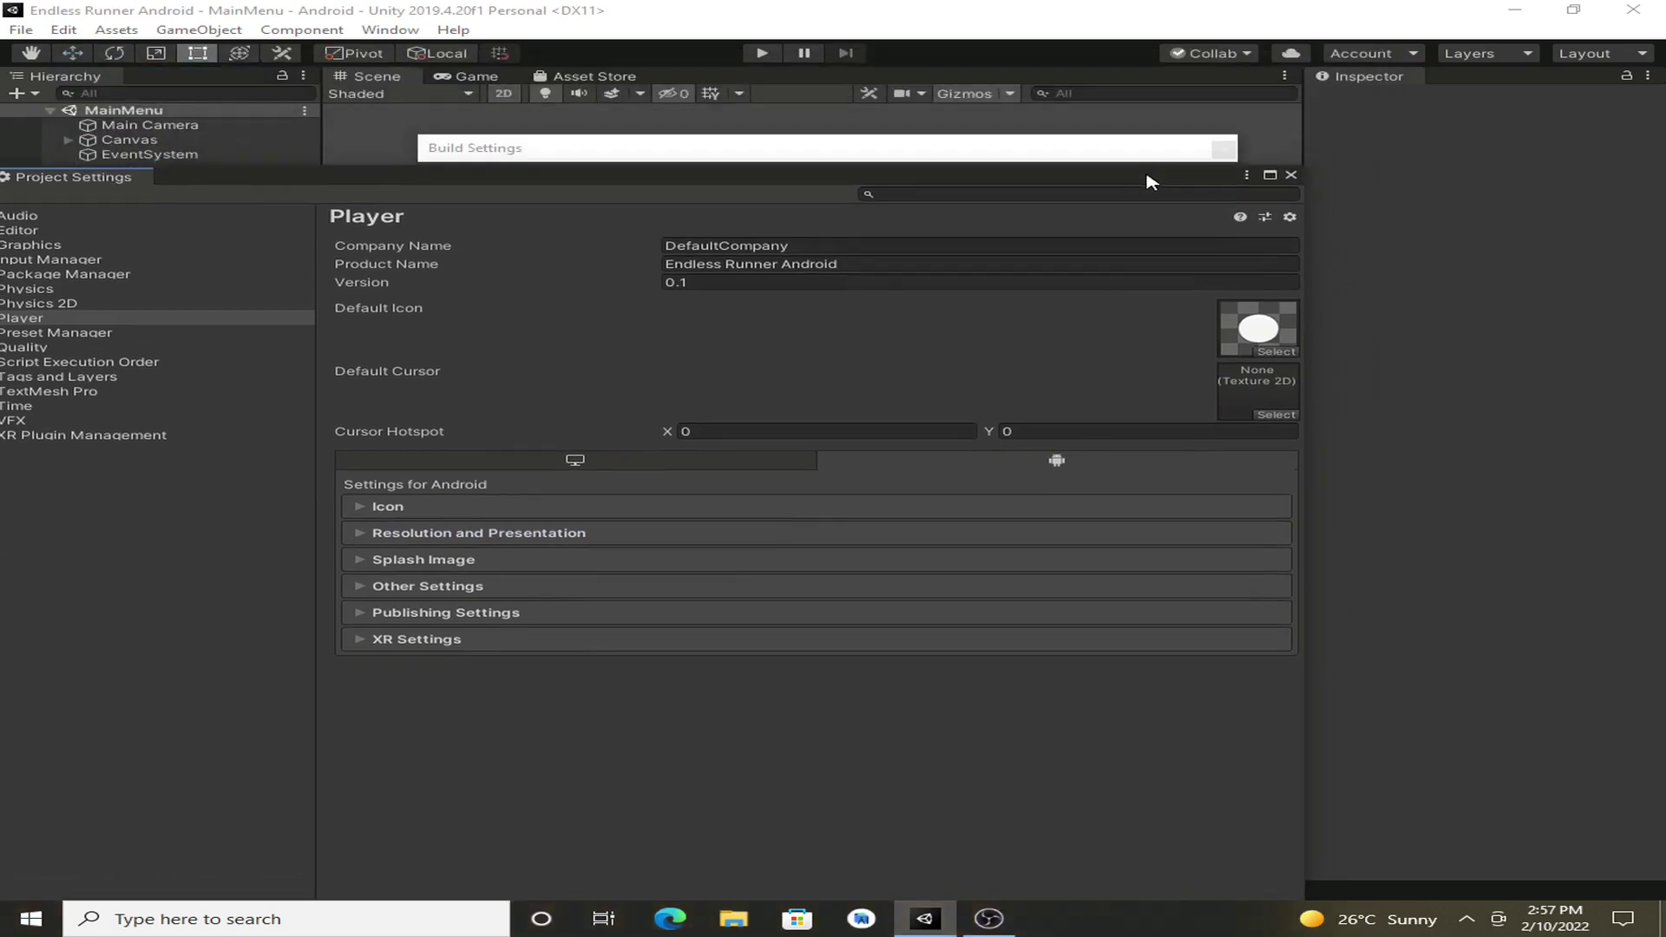
{"action": "left_click", "coordinate": [1296, 179]}
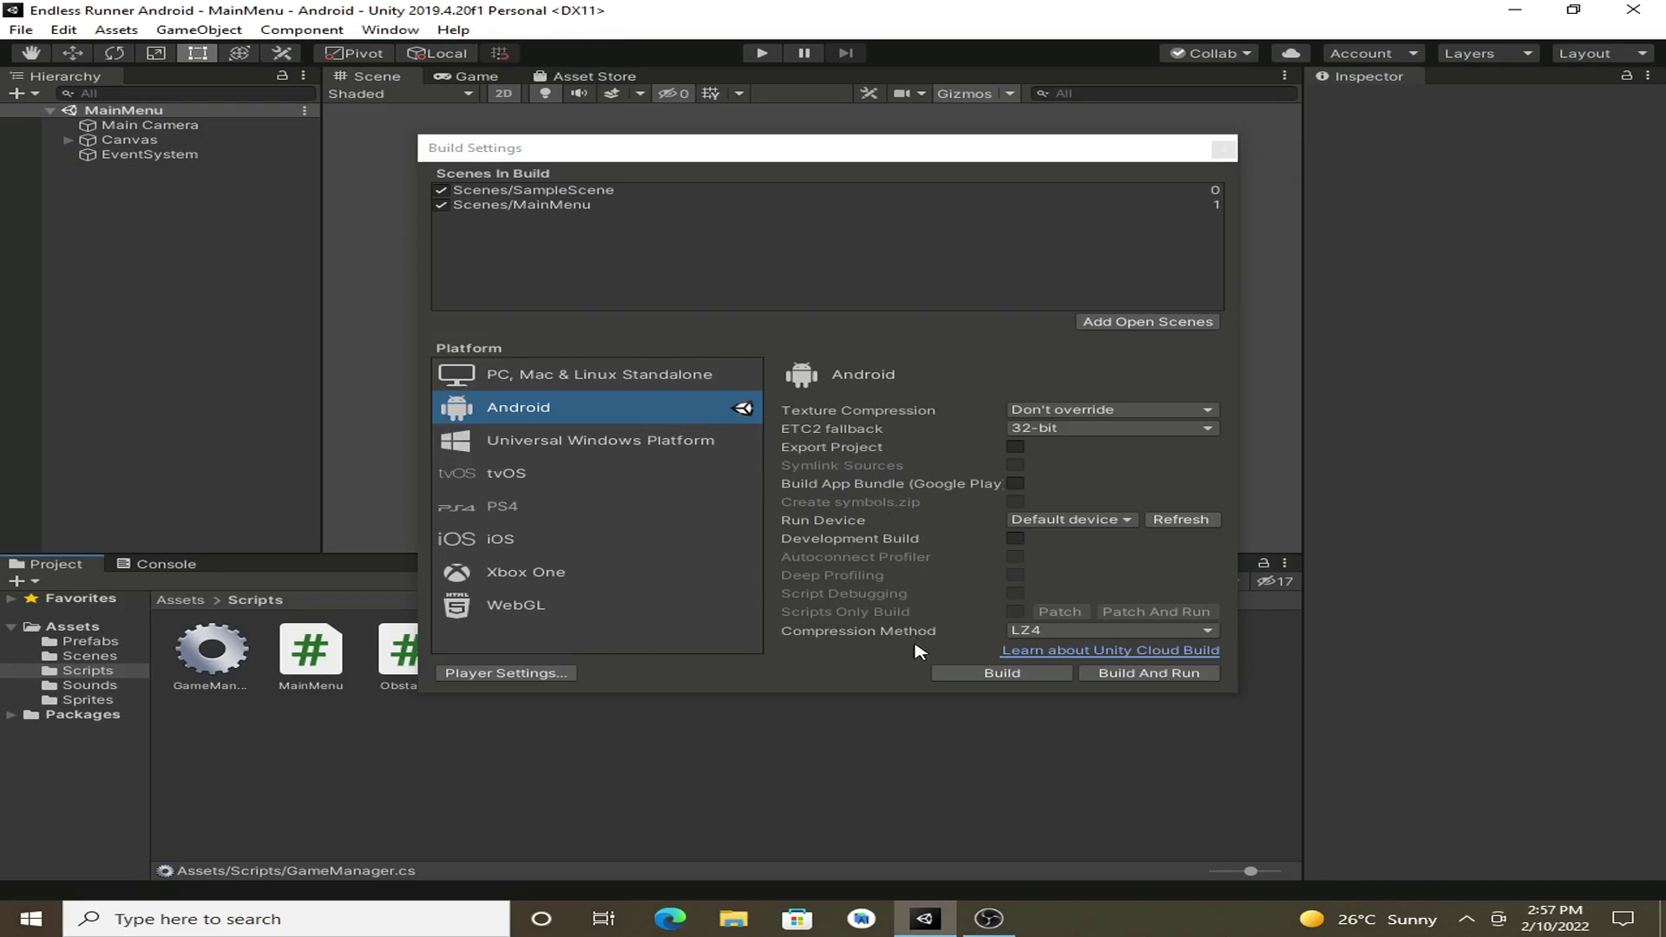
{"action": "left_click", "coordinate": [994, 677]}
{"action": "left_click", "coordinate": [993, 676]}
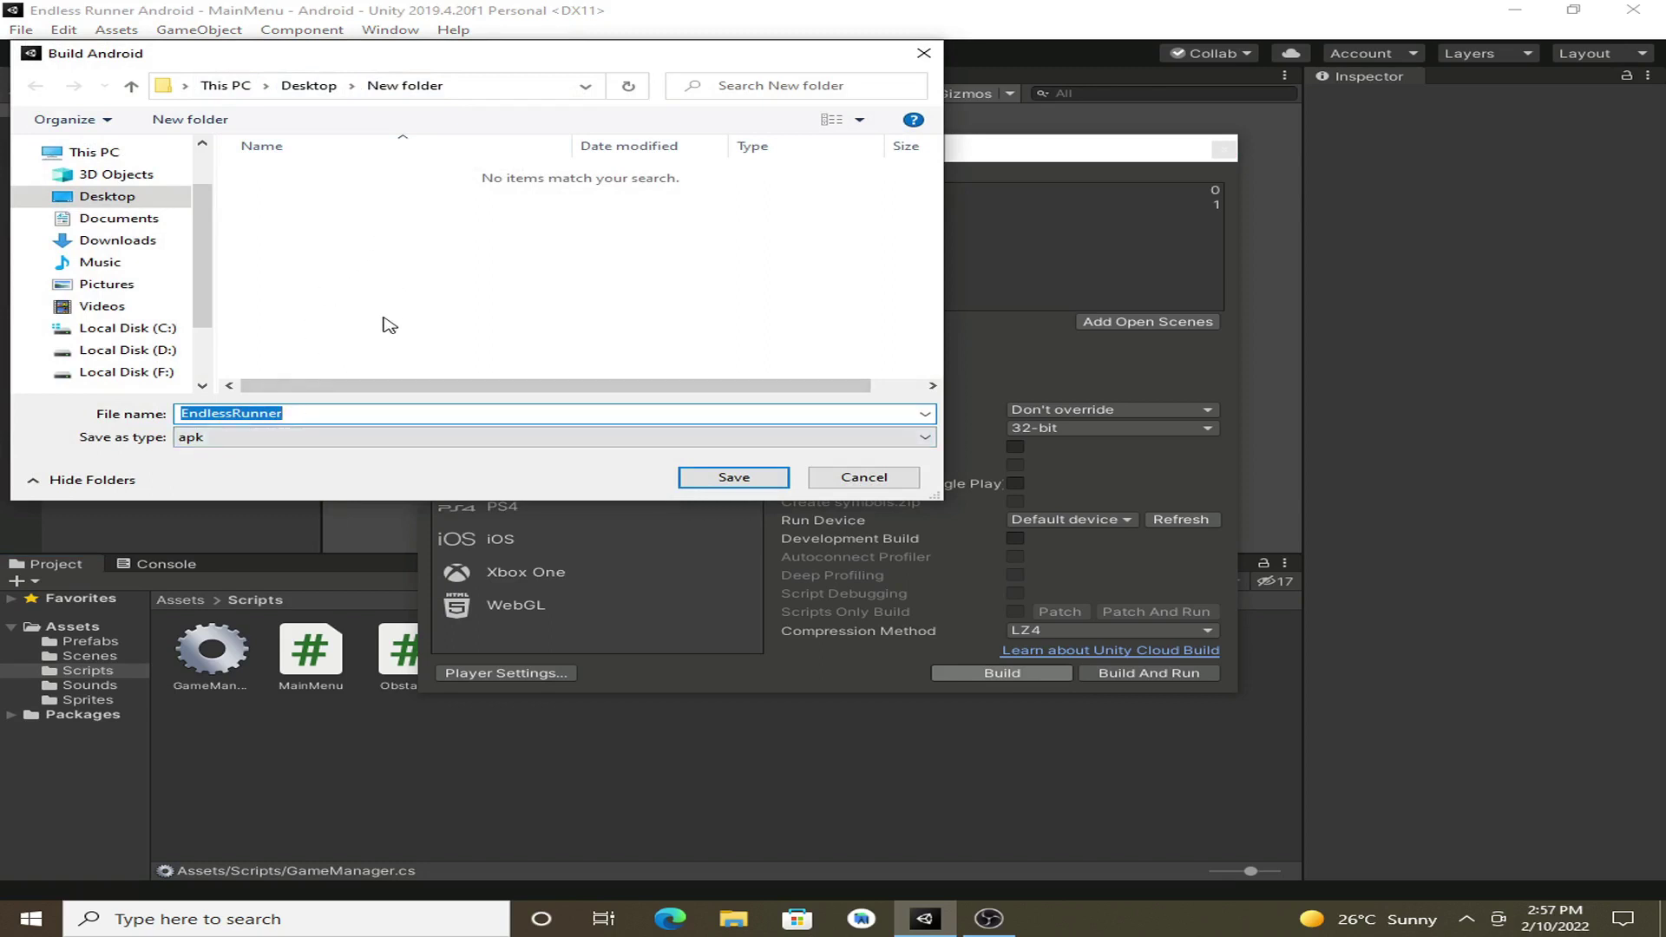
{"action": "left_click", "coordinate": [710, 482]}
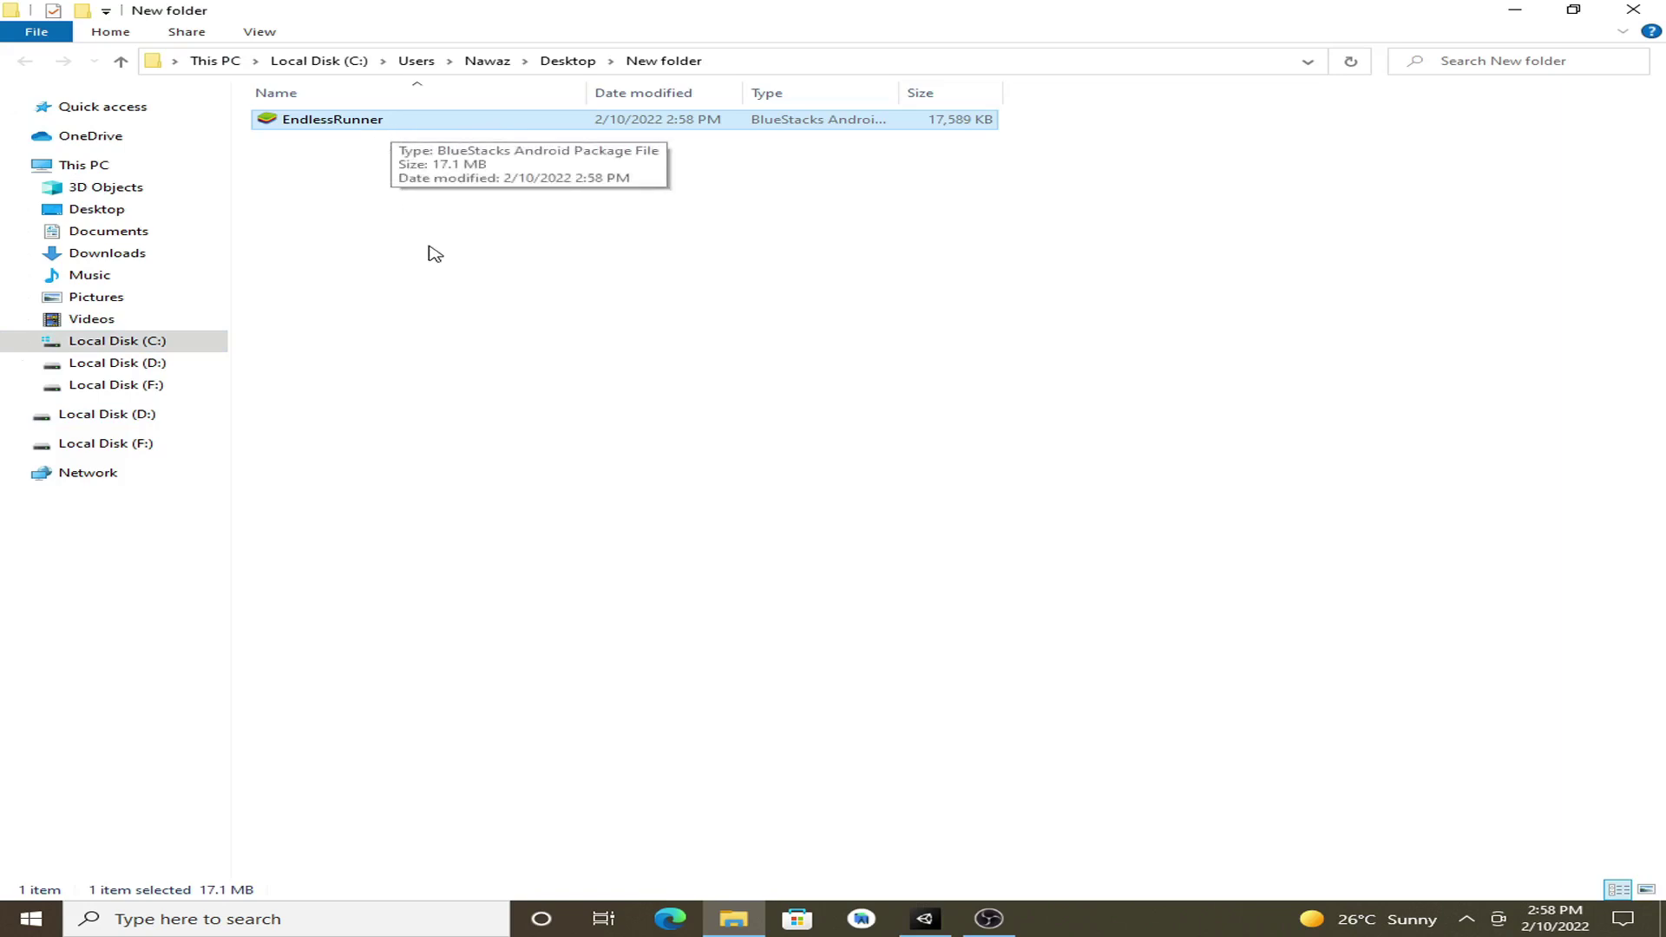
Step: Close the Explorer window showing the EndlessRunner APK and the Build Settings dialog
{"action": "mouse_move", "coordinate": [371, 127]}
{"action": "left_mouse_down"}
{"action": "mouse_move", "coordinate": [435, 212]}
{"action": "mouse_move", "coordinate": [345, 140]}
{"action": "left_mouse_up"}
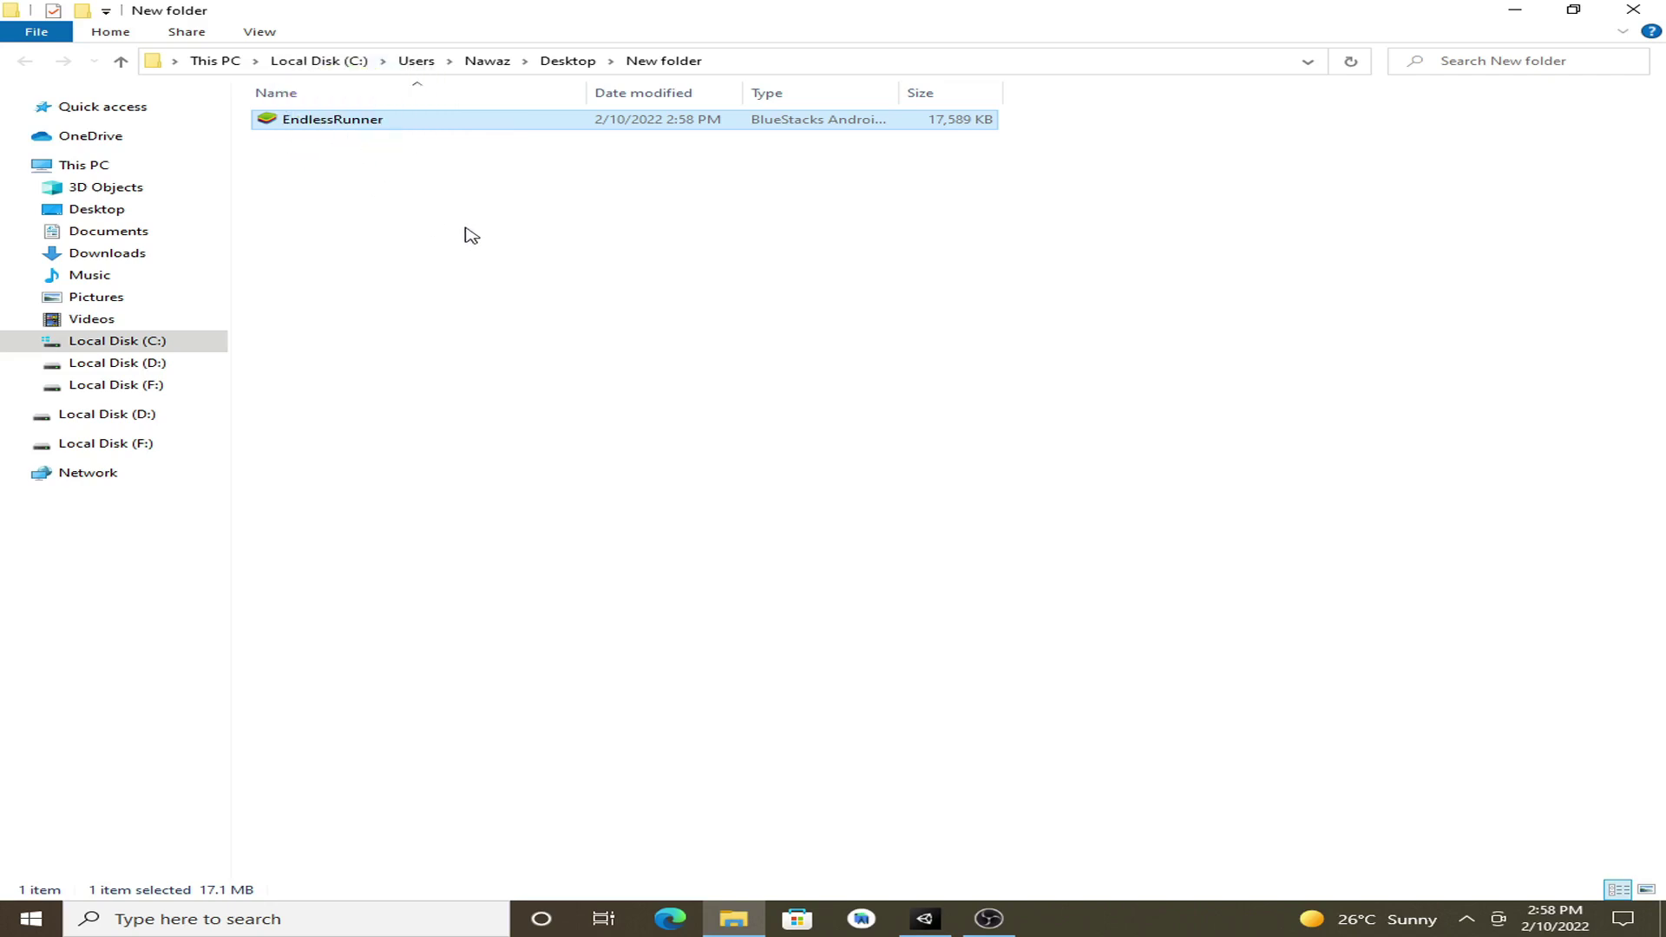
{"action": "left_click", "coordinate": [463, 149]}
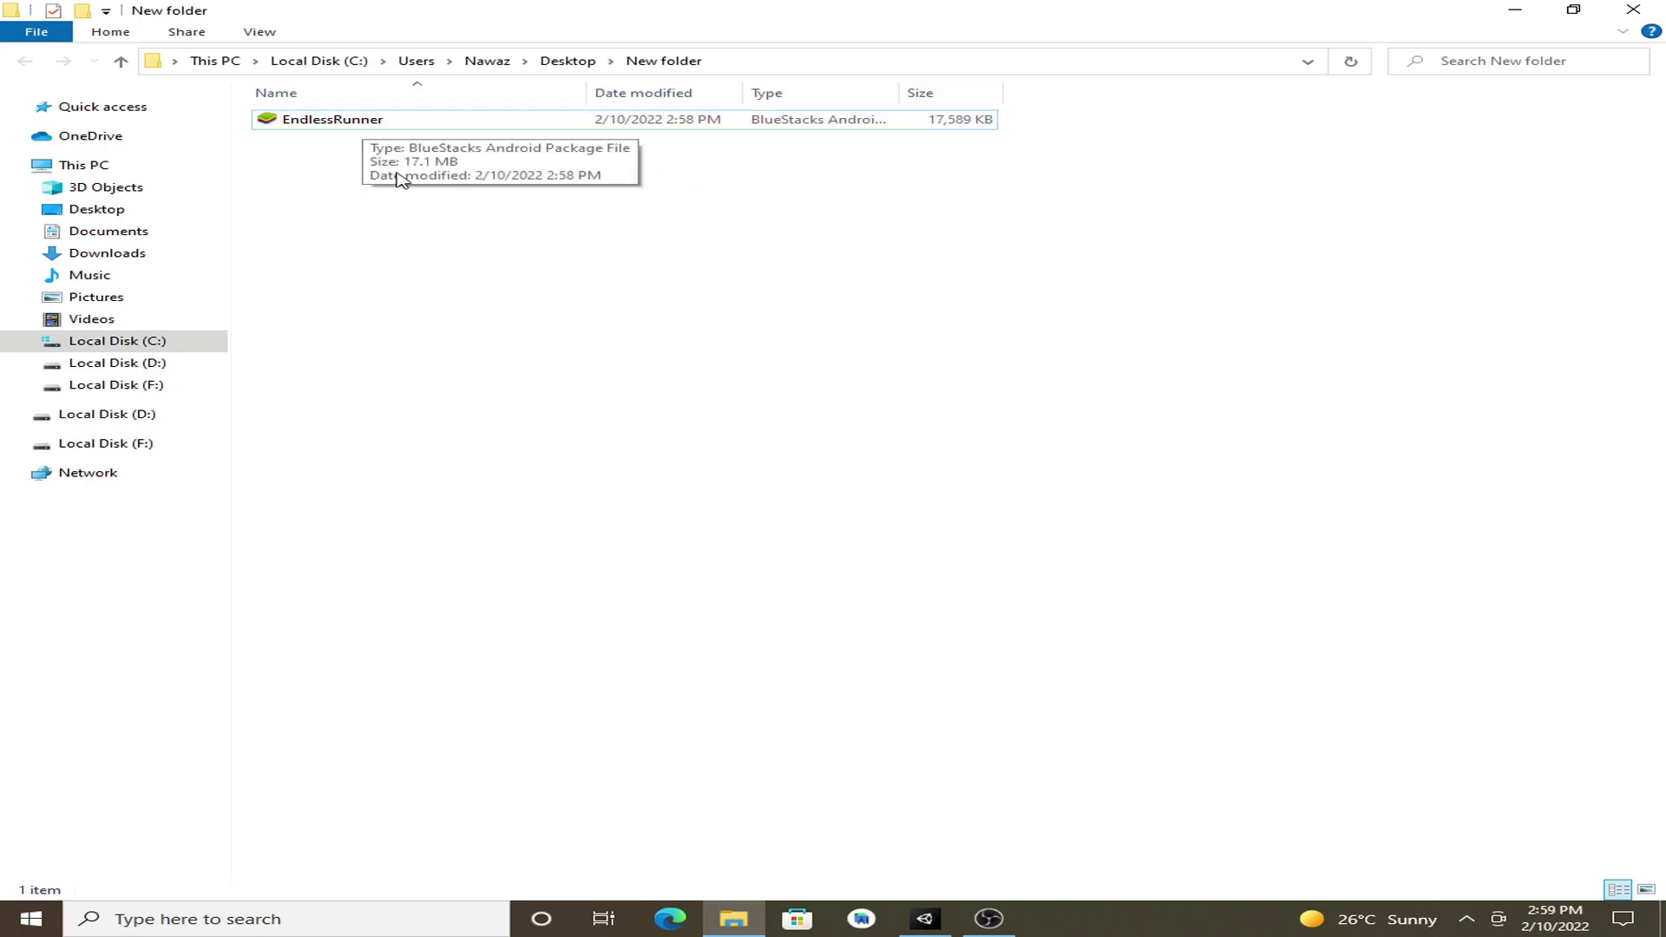
{"action": "left_click", "coordinate": [1612, 9]}
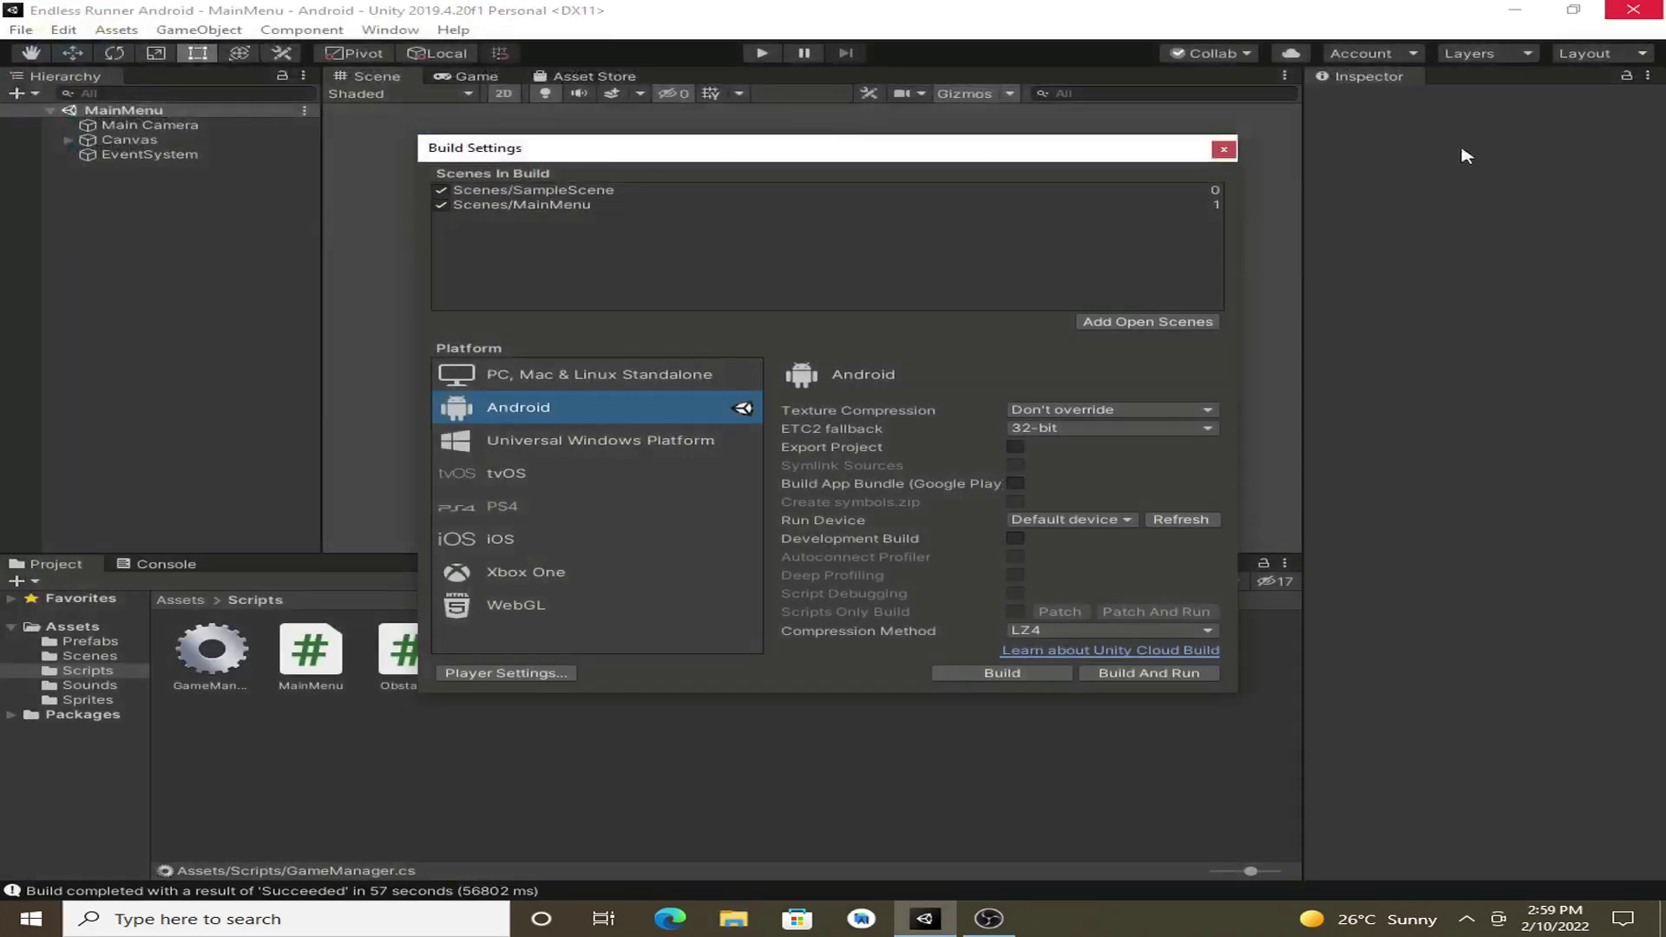
{"action": "left_click", "coordinate": [1224, 150]}
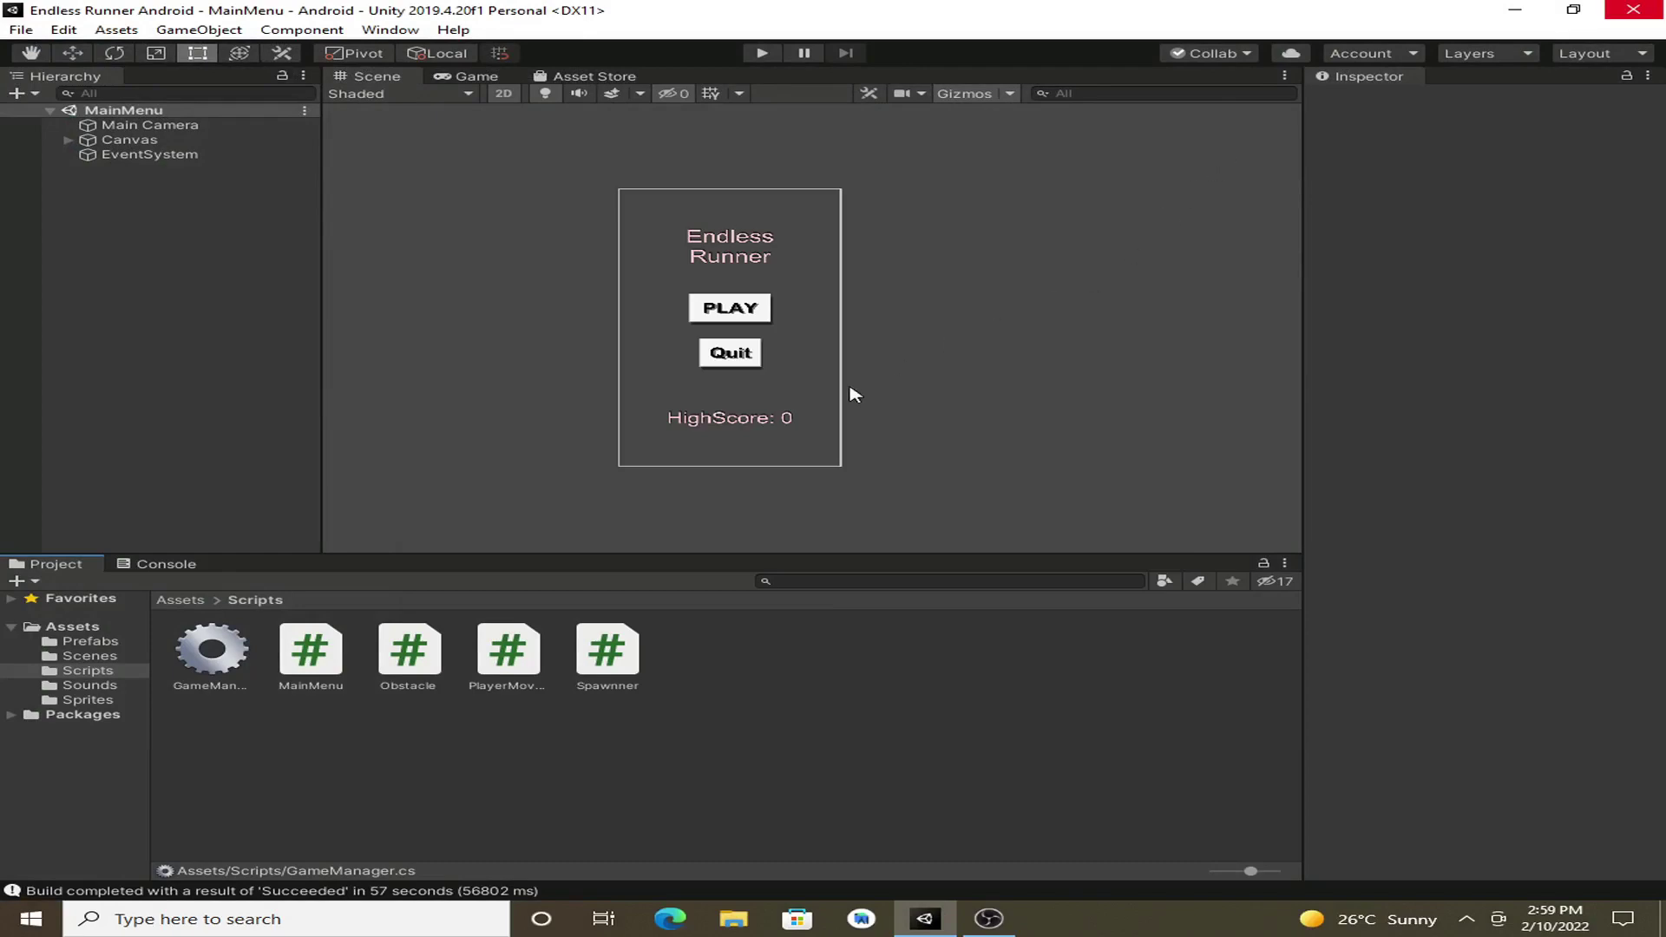